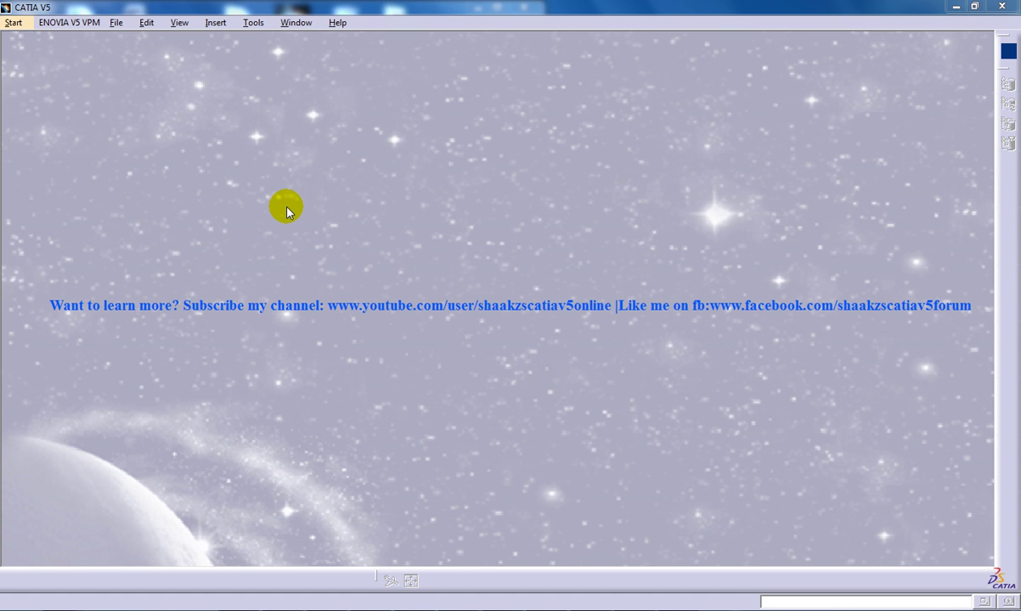
Open the DMU Kinematics workbench from the Digital Mockup group to start an empty product
{"action": "left_click", "coordinate": [17, 24]}
{"action": "mouse_move", "coordinate": [77, 64]}
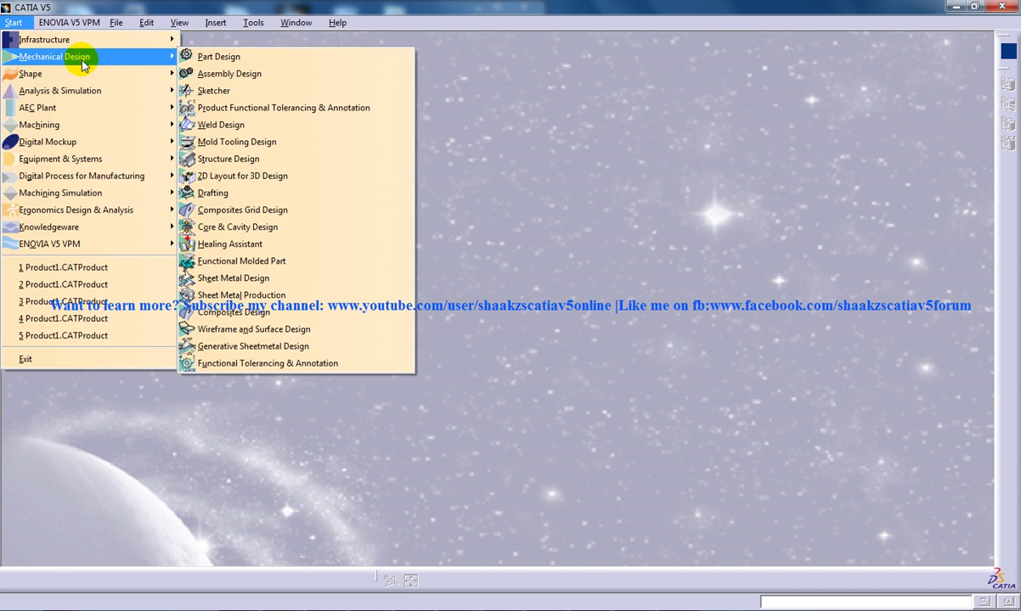
{"action": "mouse_move", "coordinate": [64, 146]}
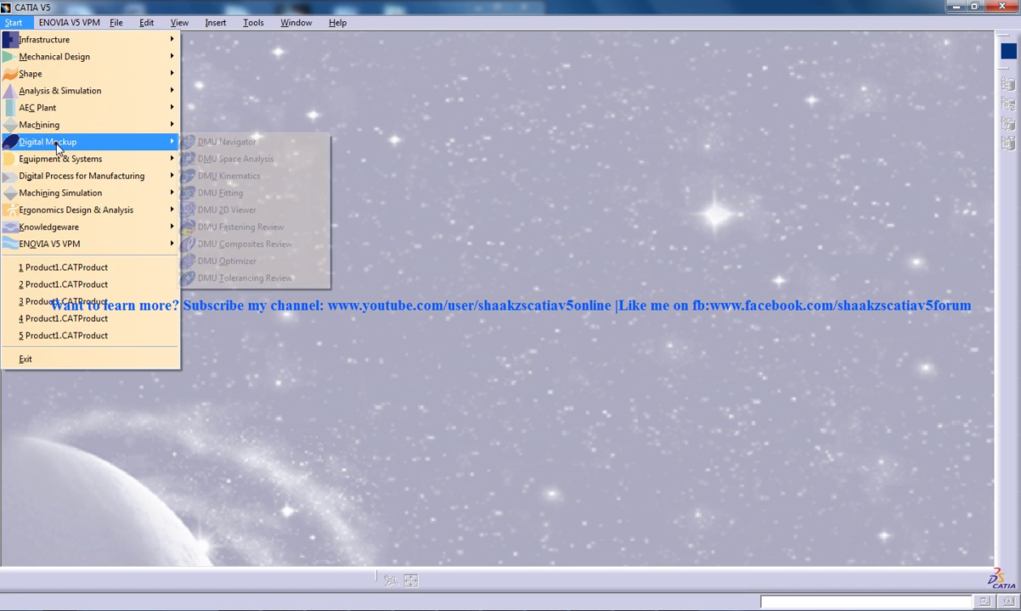
{"action": "left_click", "coordinate": [235, 179]}
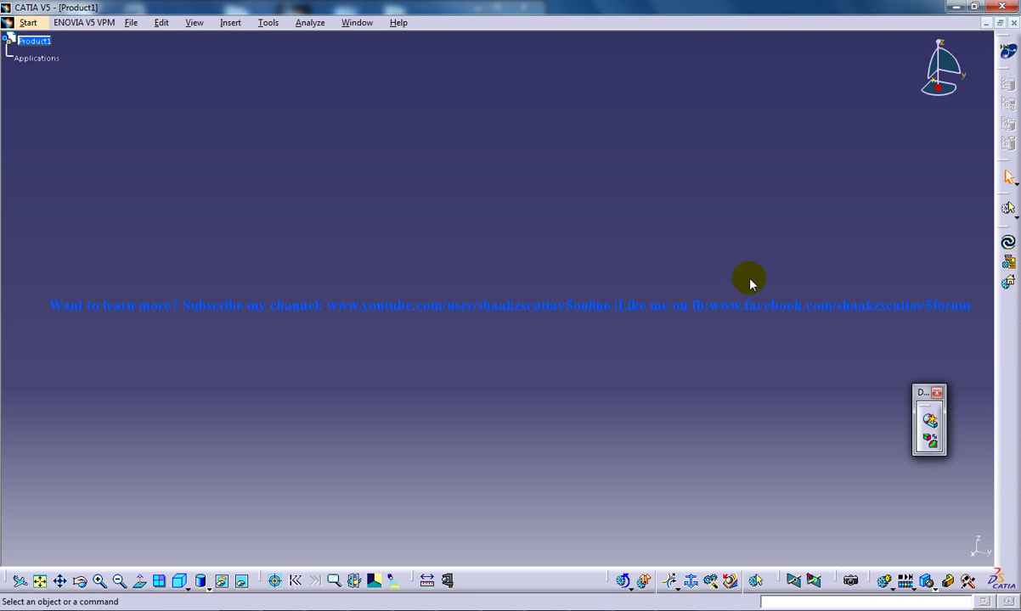
Insert a new part into Product1 and activate it for editing in Part Design
{"action": "left_click", "coordinate": [230, 23]}
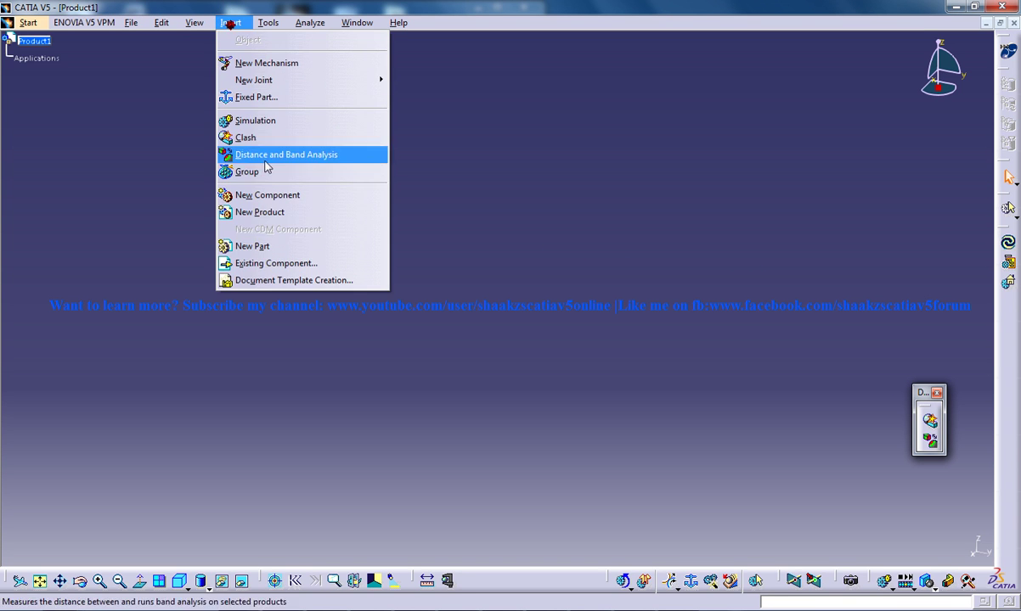
{"action": "left_click", "coordinate": [260, 245]}
{"action": "left_click", "coordinate": [35, 41]}
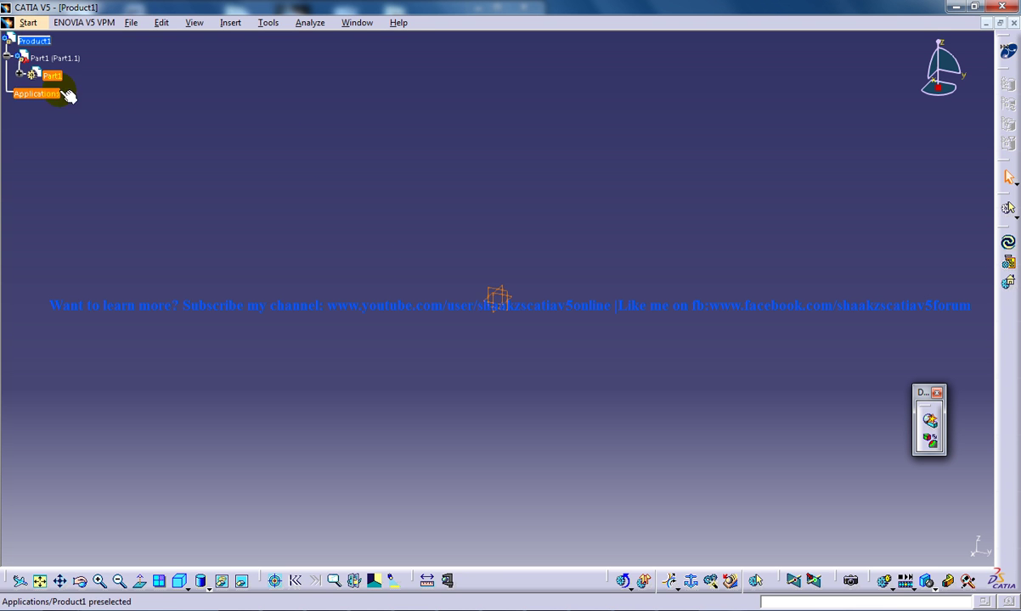
{"action": "double_click", "coordinate": [29, 77]}
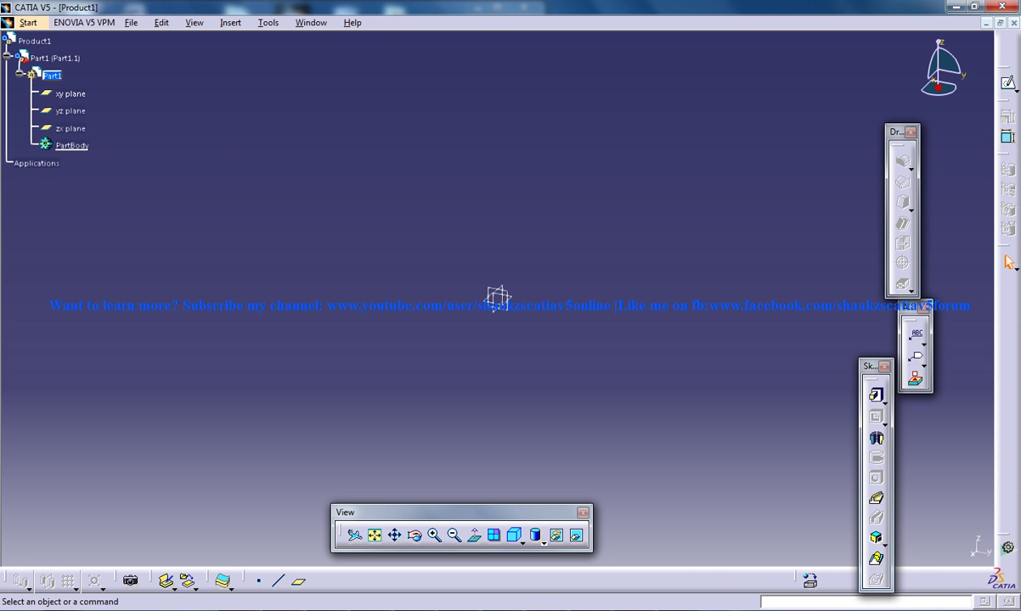
Arrange the modelling window beside the Ex 006.pdf drawing and move the floating View toolbar clear of both
{"action": "key", "text": "alt+Tab"}
{"action": "double_click", "coordinate": [539, 12]}
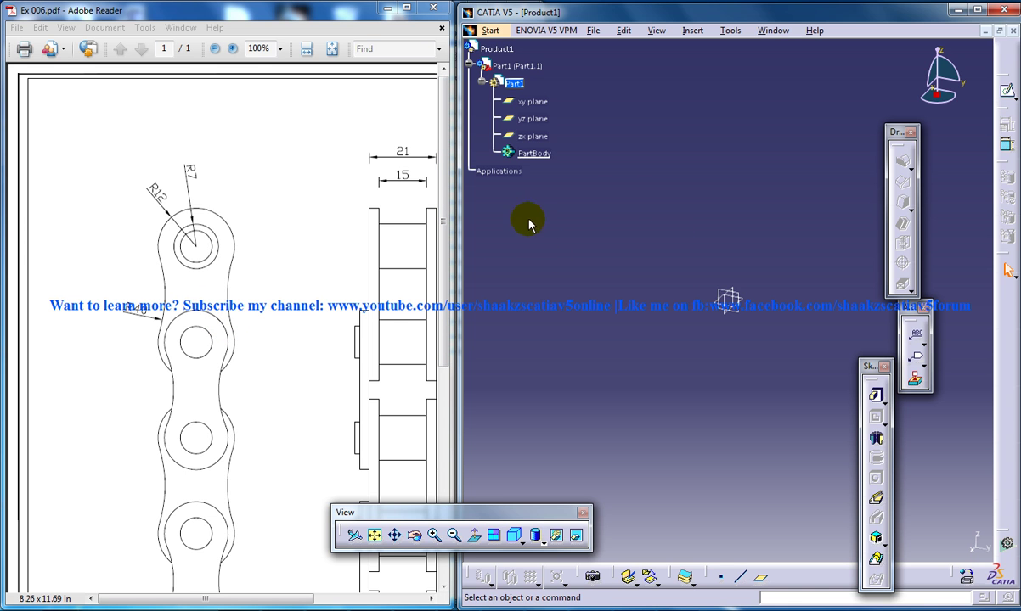
{"action": "left_click_drag", "start_coordinate": [495, 513], "coordinate": [765, 592]}
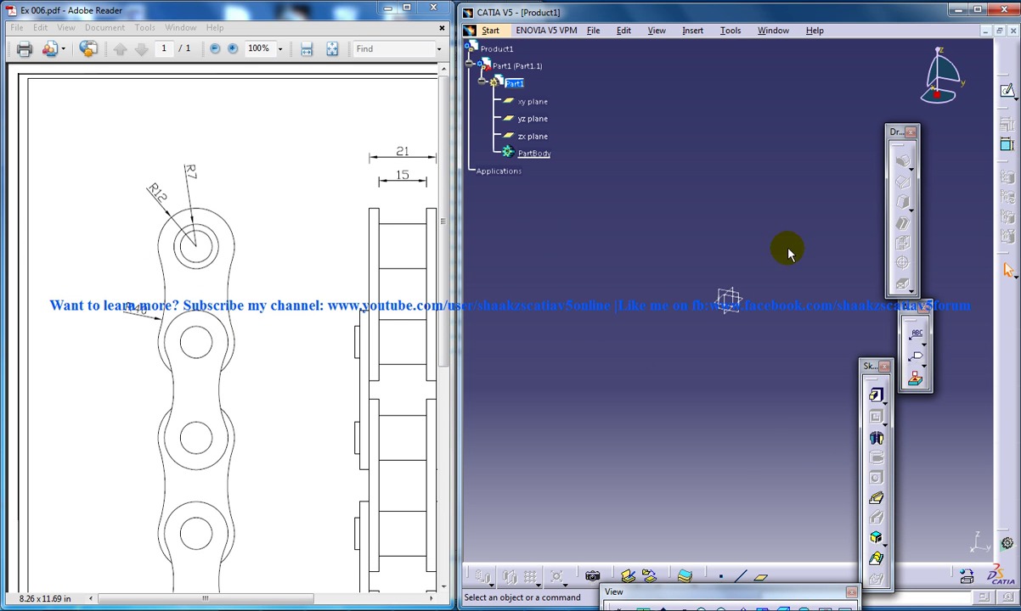
Start a sketch on the yz plane and sketch a circle about 34 mm in diameter centred on the origin
{"action": "left_click", "coordinate": [1007, 89]}
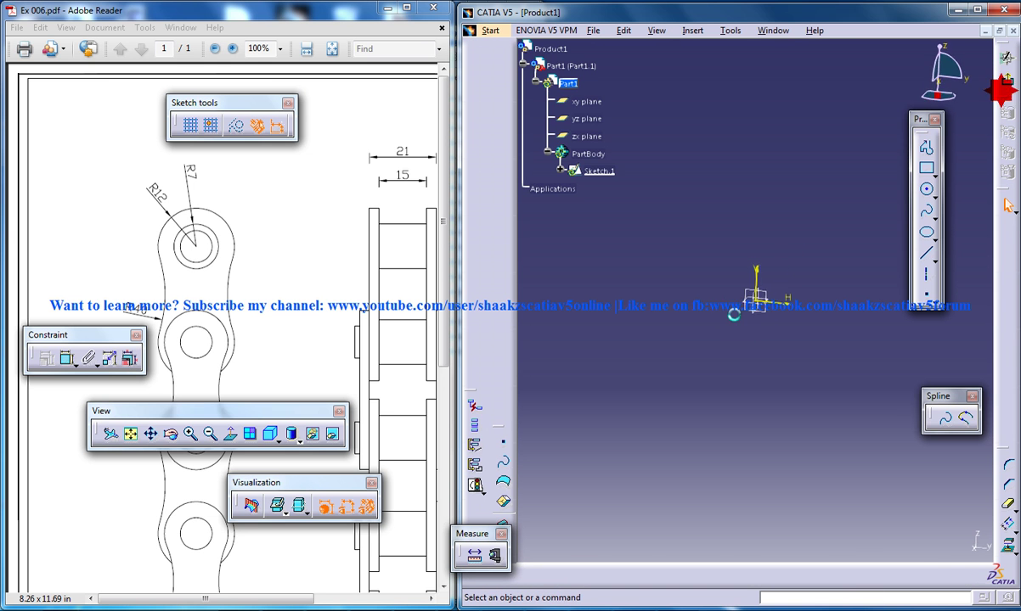
{"action": "left_click", "coordinate": [925, 188]}
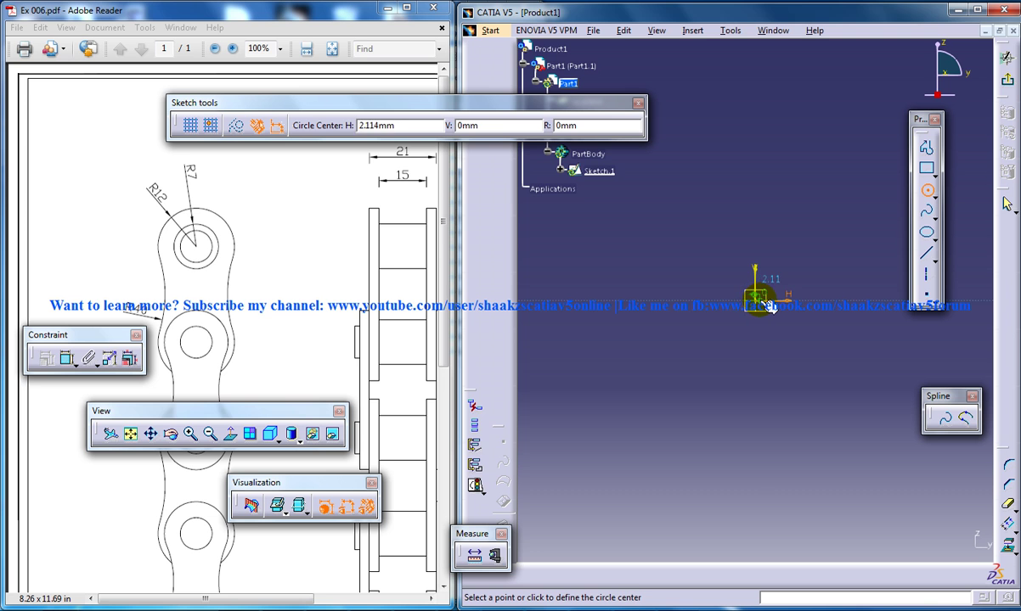
{"action": "left_click", "coordinate": [758, 299]}
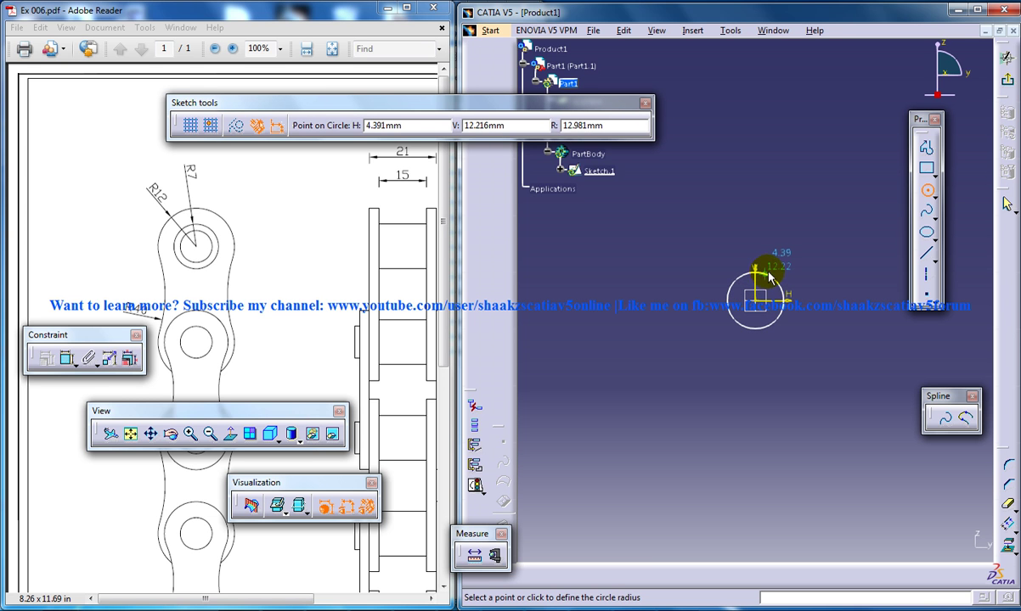
{"action": "left_click", "coordinate": [781, 272]}
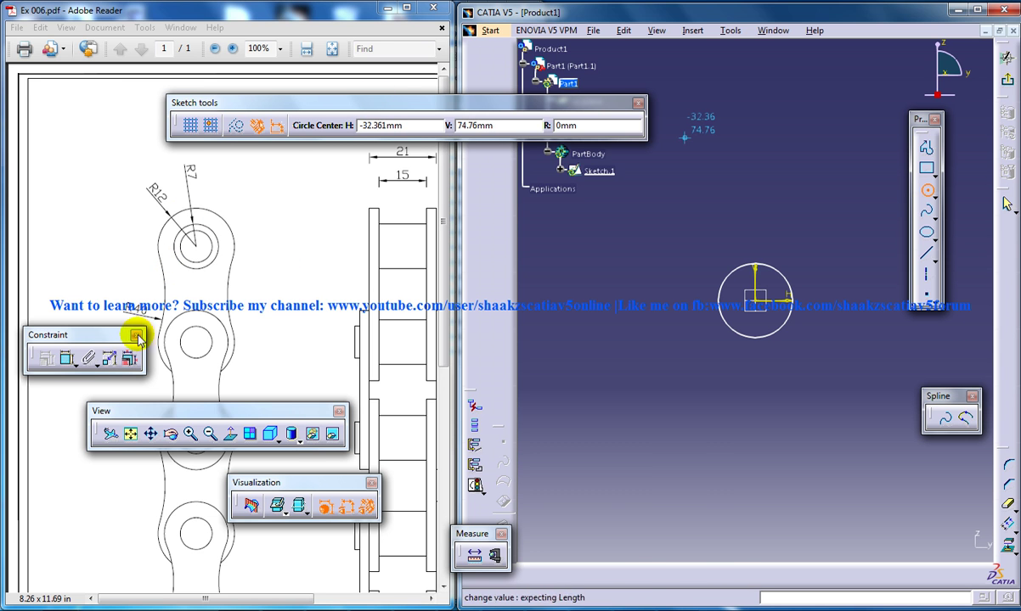
Dimension the circle's diameter and set it to 24 mm
{"action": "left_click", "coordinate": [68, 358]}
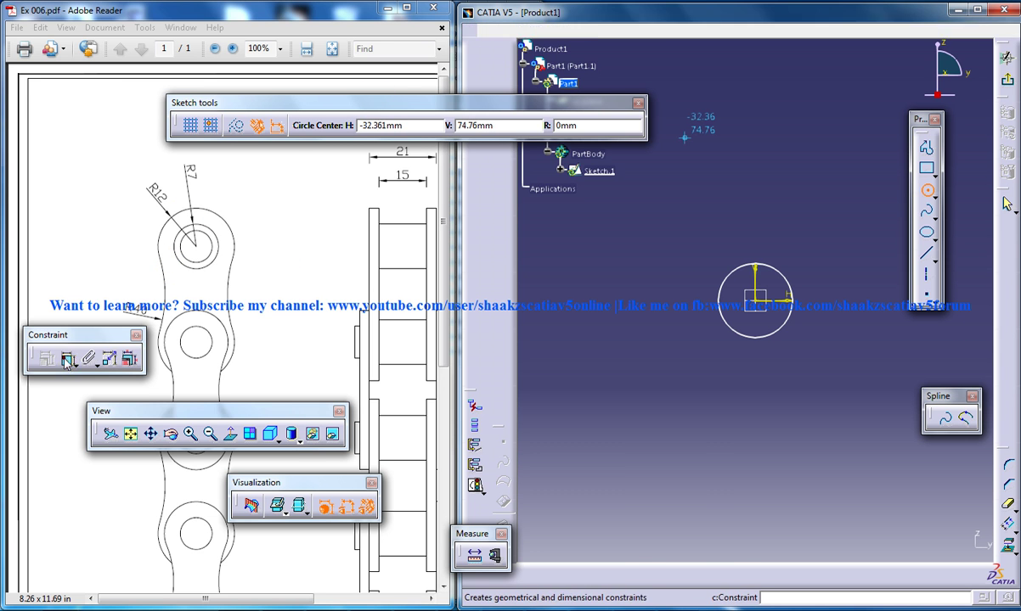
{"action": "left_click", "coordinate": [764, 273]}
{"action": "double_click", "coordinate": [747, 231]}
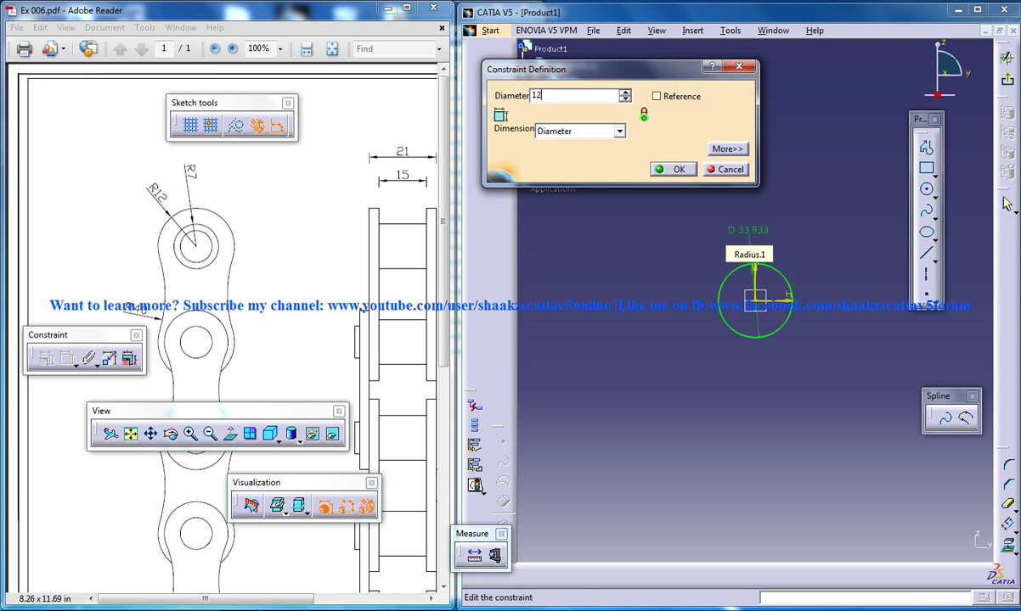
{"action": "type", "text": "24"}
{"action": "key", "text": "Return"}
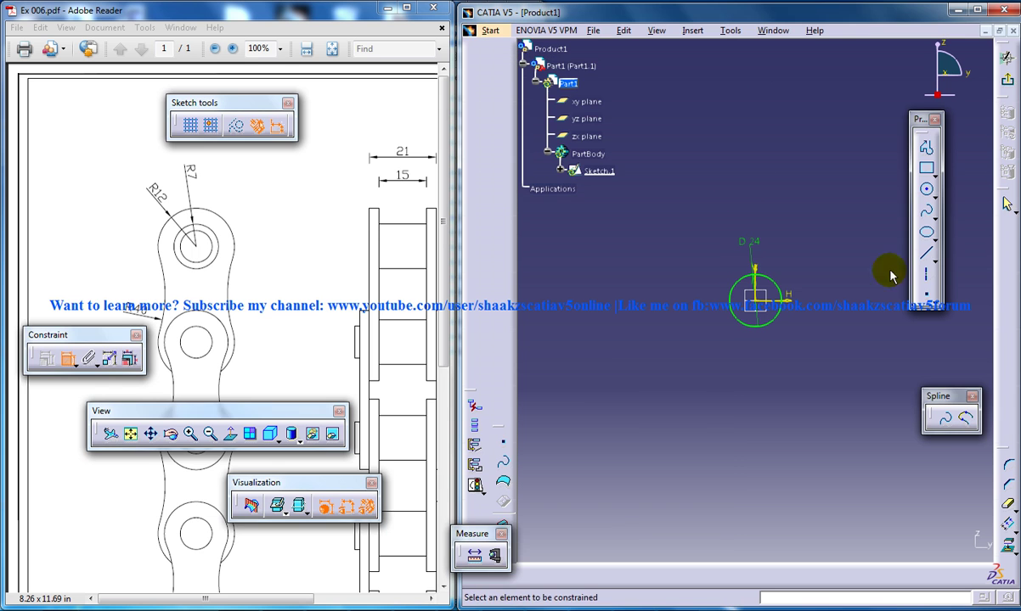
Duplicate the 24 mm circle by translating one copy about 30 mm from the origin along the horizontal axis
{"action": "left_click", "coordinate": [1011, 528]}
{"action": "left_click", "coordinate": [955, 533]}
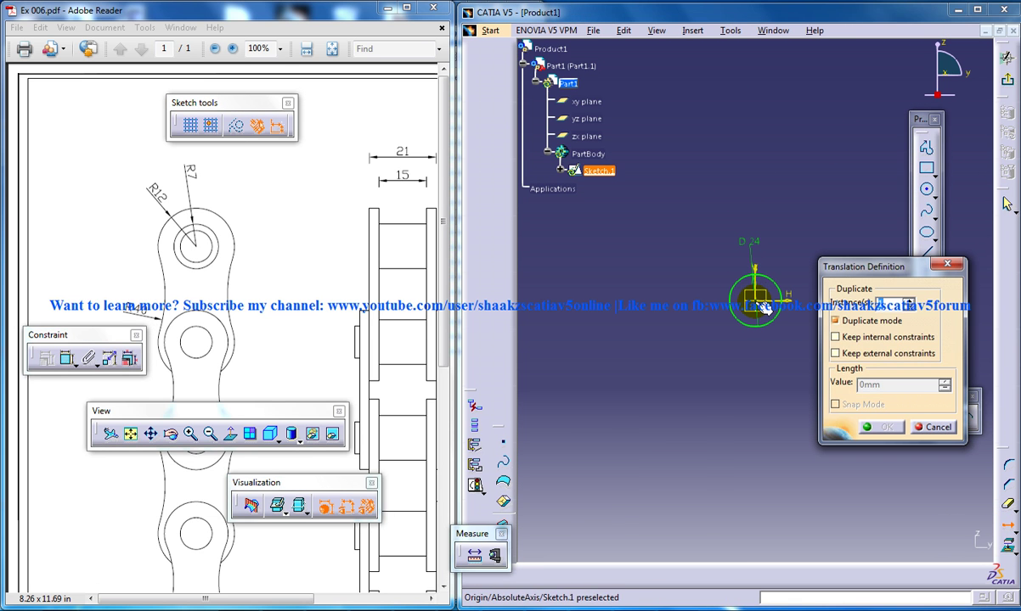
{"action": "left_click", "coordinate": [778, 285]}
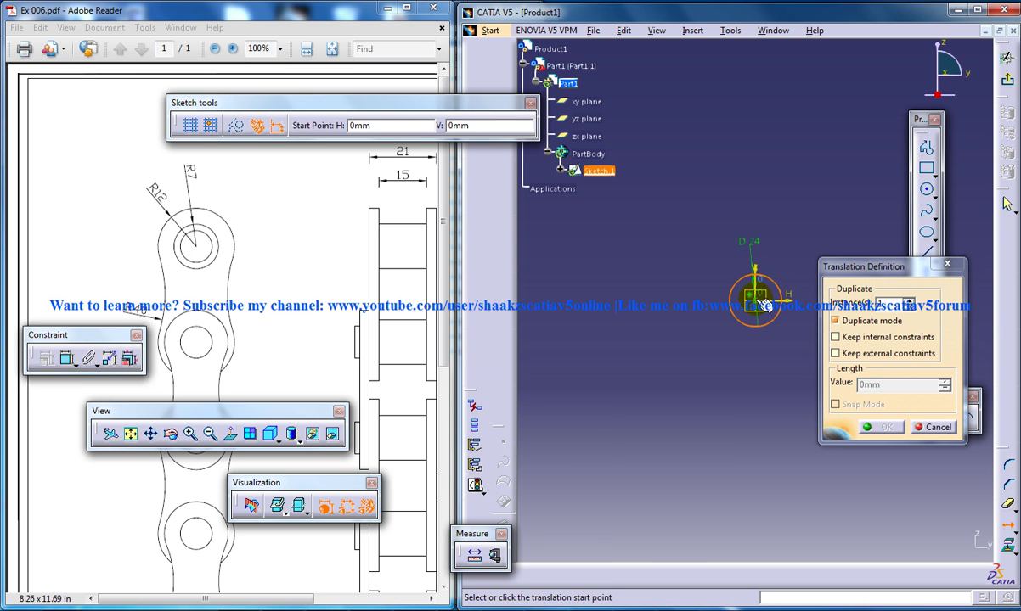
{"action": "left_click", "coordinate": [765, 305]}
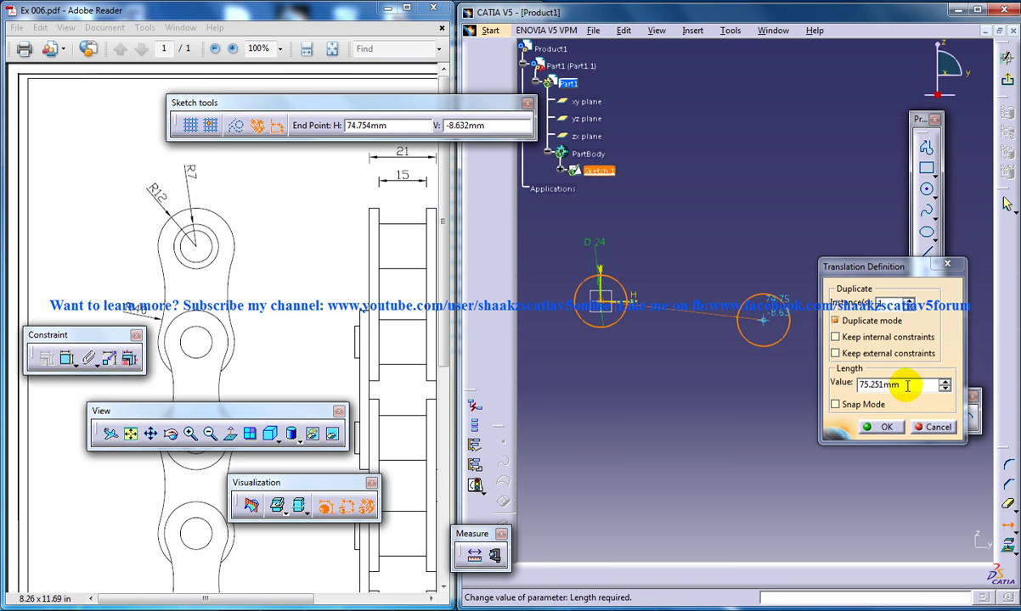
{"action": "left_click", "coordinate": [906, 385]}
{"action": "key", "text": "Return"}
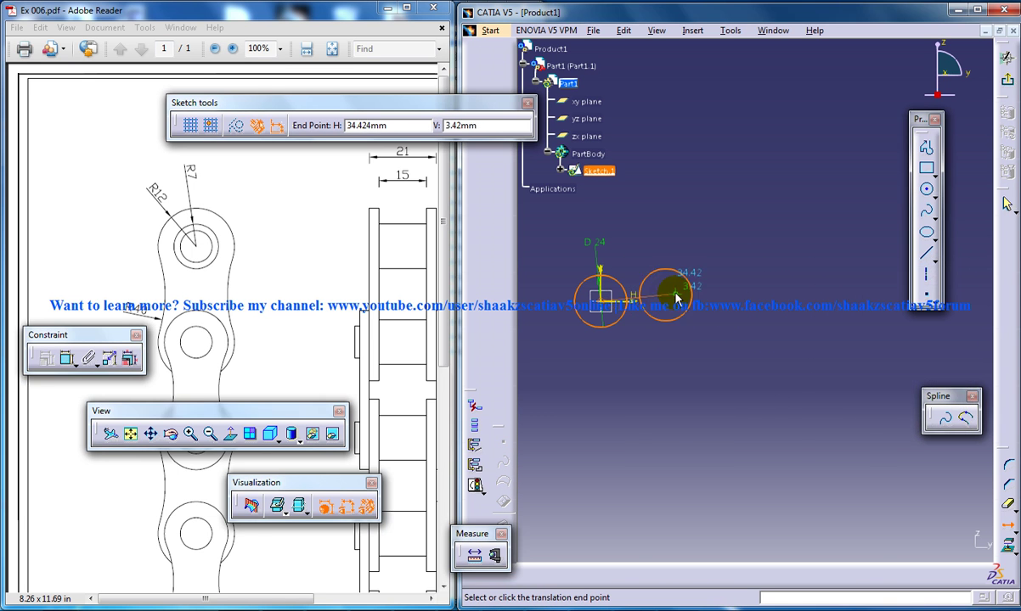
{"action": "left_click", "coordinate": [683, 308]}
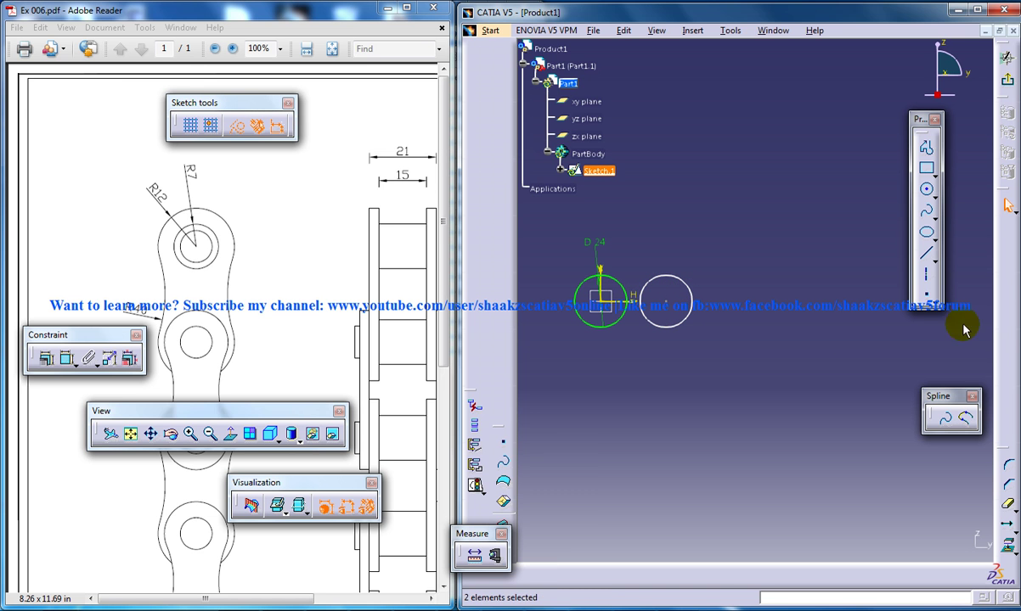
Sketch a larger circle above and between the two small circles, tangent to the original 24 mm circle
{"action": "left_click", "coordinate": [924, 192]}
{"action": "left_click", "coordinate": [631, 234]}
{"action": "left_click", "coordinate": [606, 275]}
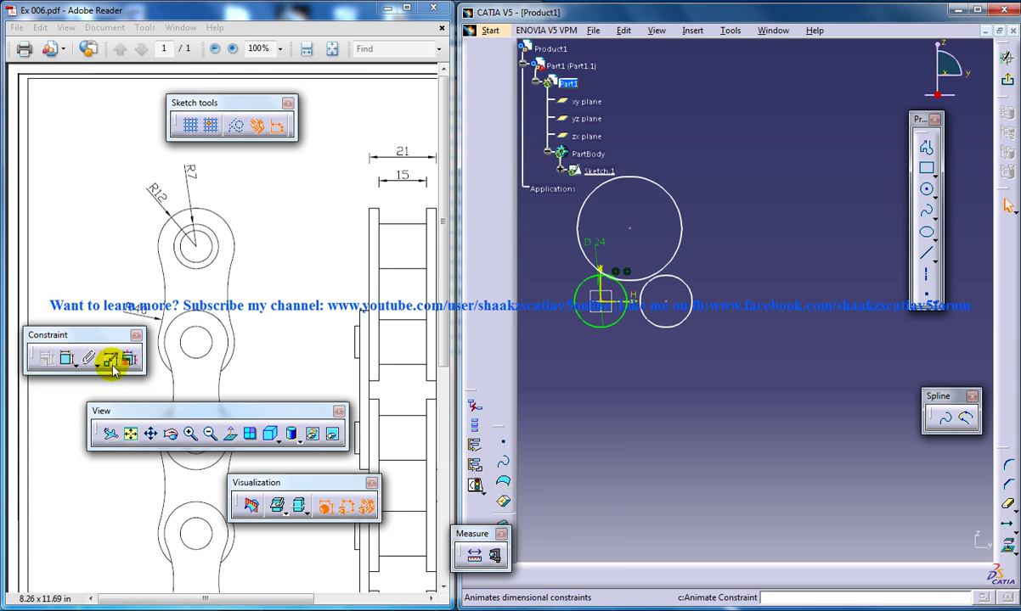
Try to constrain the large circle tangent to the duplicated small circle
{"action": "left_click", "coordinate": [681, 239]}
{"action": "left_click", "coordinate": [684, 281]}
{"action": "right_click", "coordinate": [689, 276]}
{"action": "left_click", "coordinate": [733, 423]}
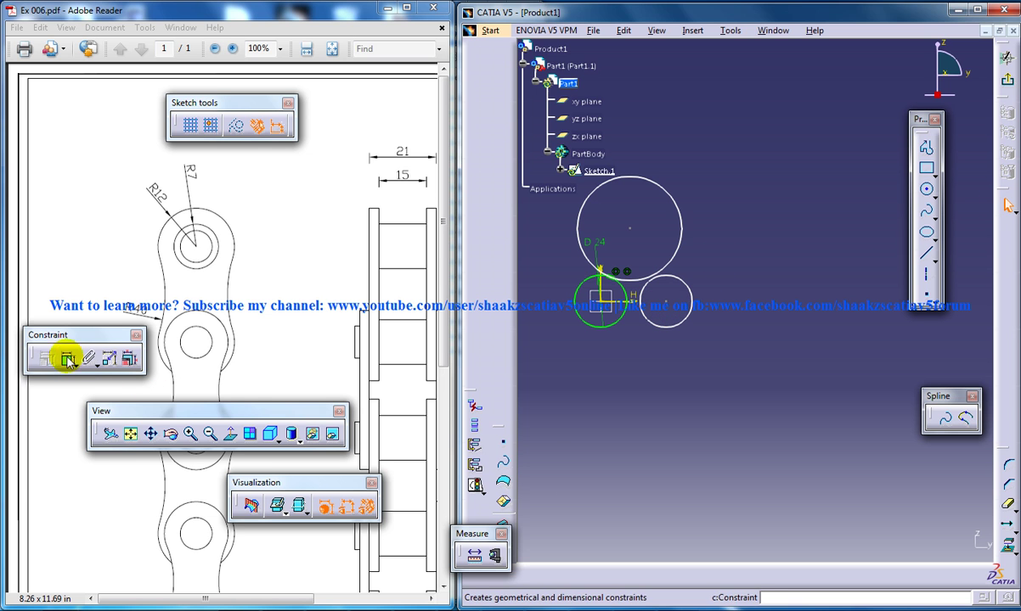
Apply tangency between the large circle and the duplicated circle, and set the small circles' centre distance to 30 mm
{"action": "left_click", "coordinate": [682, 281]}
{"action": "left_click", "coordinate": [682, 227]}
{"action": "right_click", "coordinate": [703, 247]}
{"action": "left_click", "coordinate": [750, 386]}
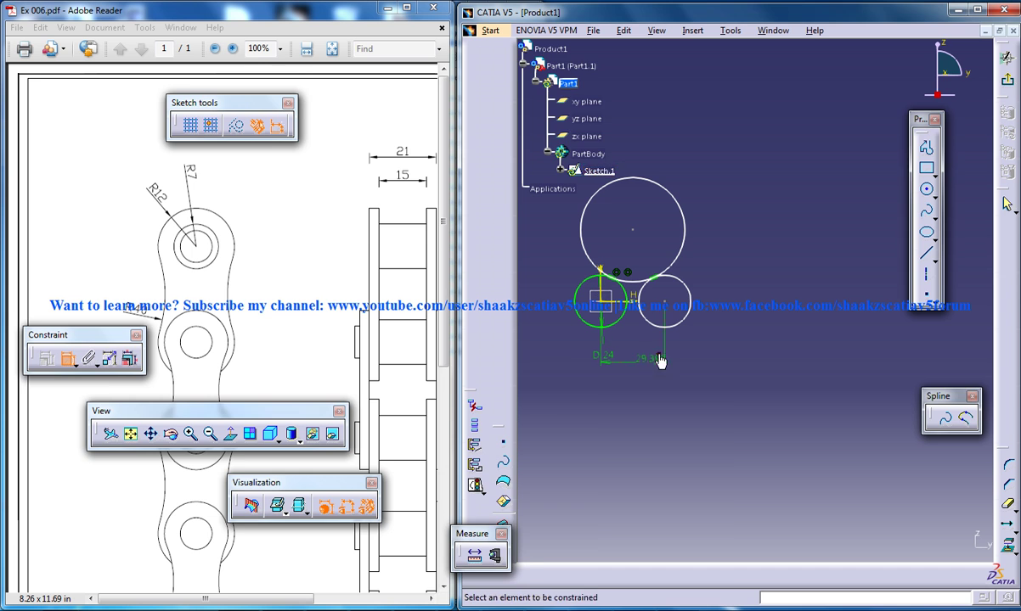
{"action": "double_click", "coordinate": [657, 354]}
{"action": "key", "text": "Return"}
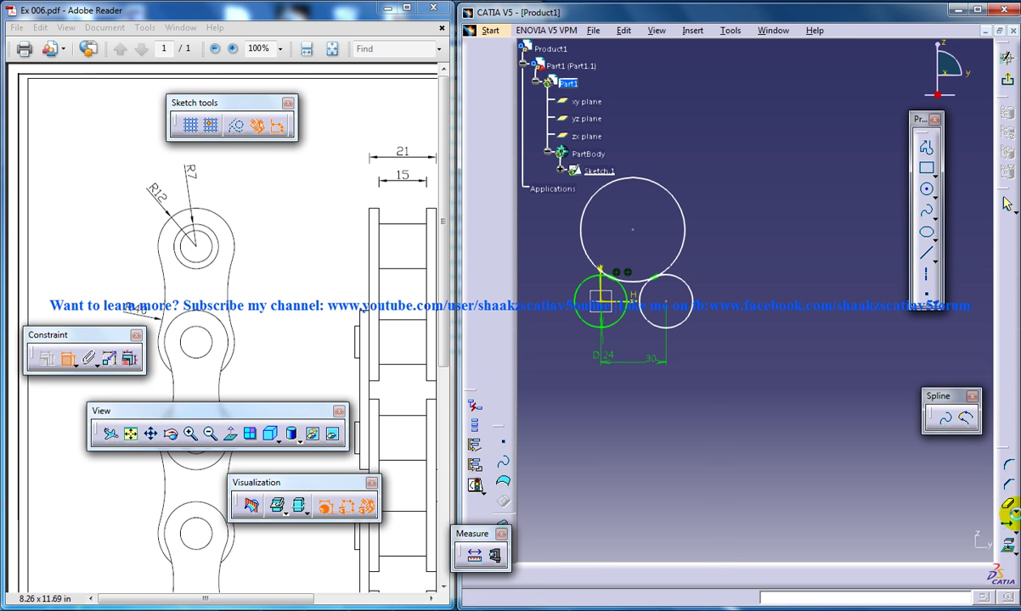
Quick Trim the large circle to the arc joining the small circles, and mirror that arc about the horizontal axis
{"action": "left_click", "coordinate": [1009, 509]}
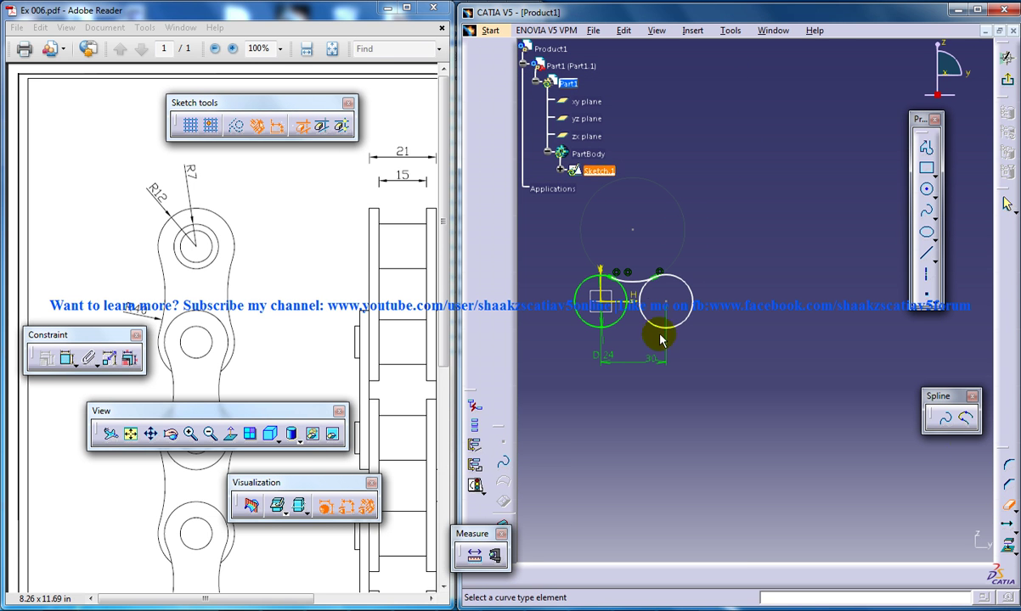
{"action": "left_click", "coordinate": [1007, 510]}
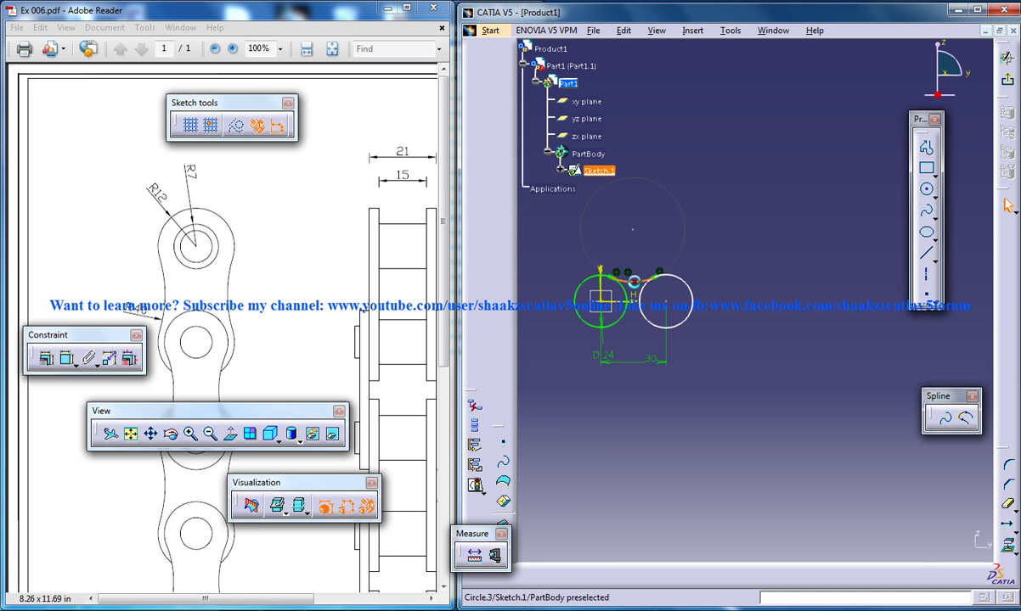
{"action": "left_click", "coordinate": [1015, 525]}
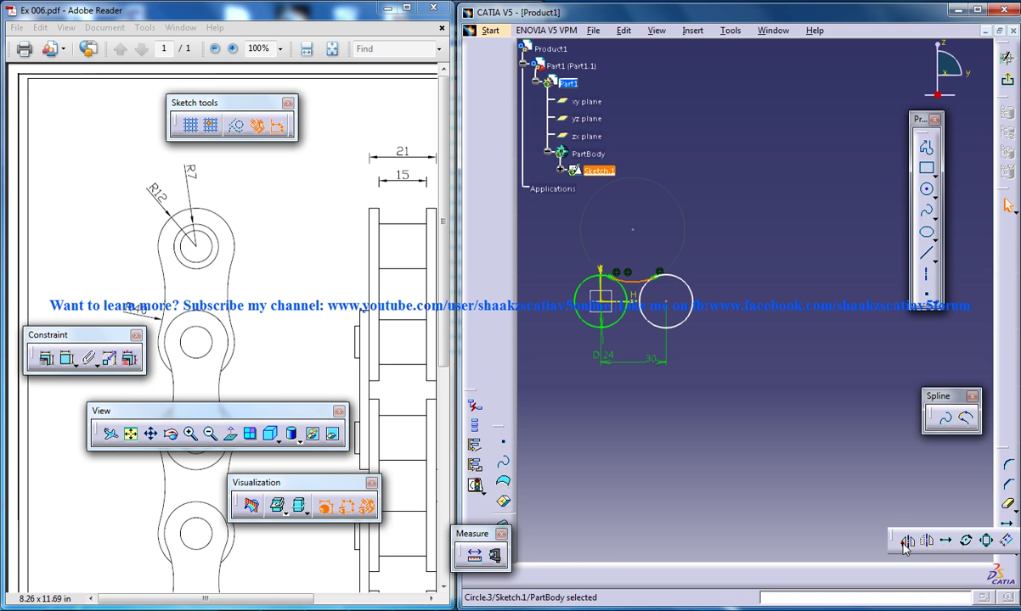
{"action": "left_click", "coordinate": [907, 541]}
{"action": "left_click", "coordinate": [597, 296]}
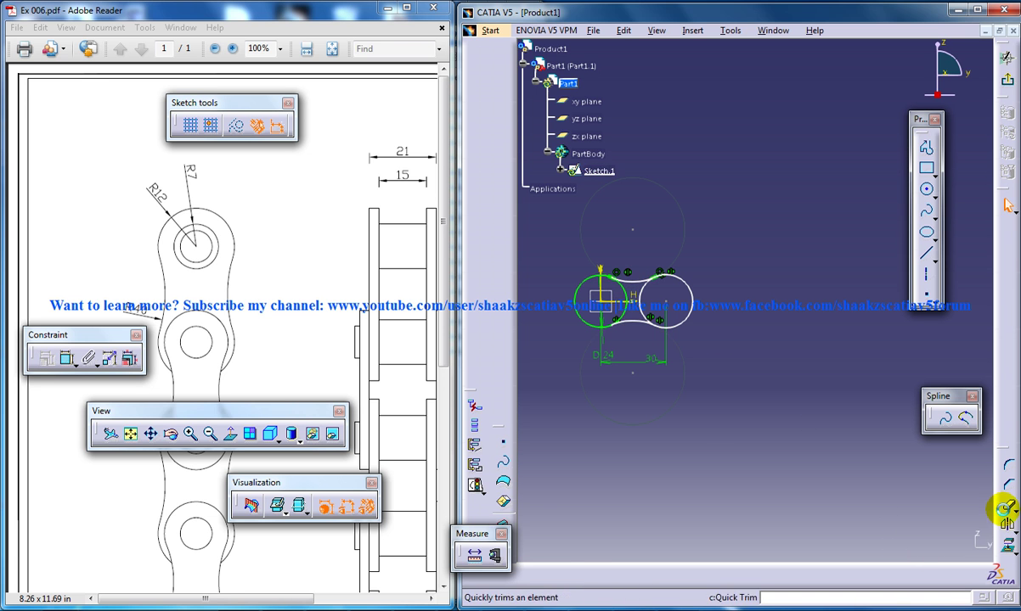
Quick Trim the inner arcs of both small circles to leave one closed link outline, undoing any wrong trim
{"action": "left_click", "coordinate": [1006, 507]}
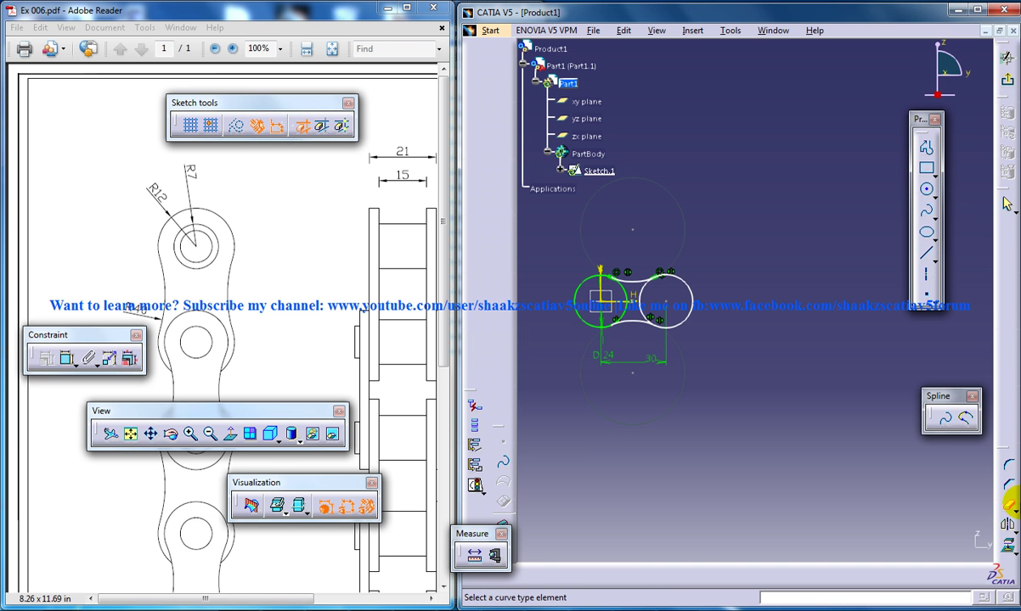
{"action": "left_click", "coordinate": [625, 287]}
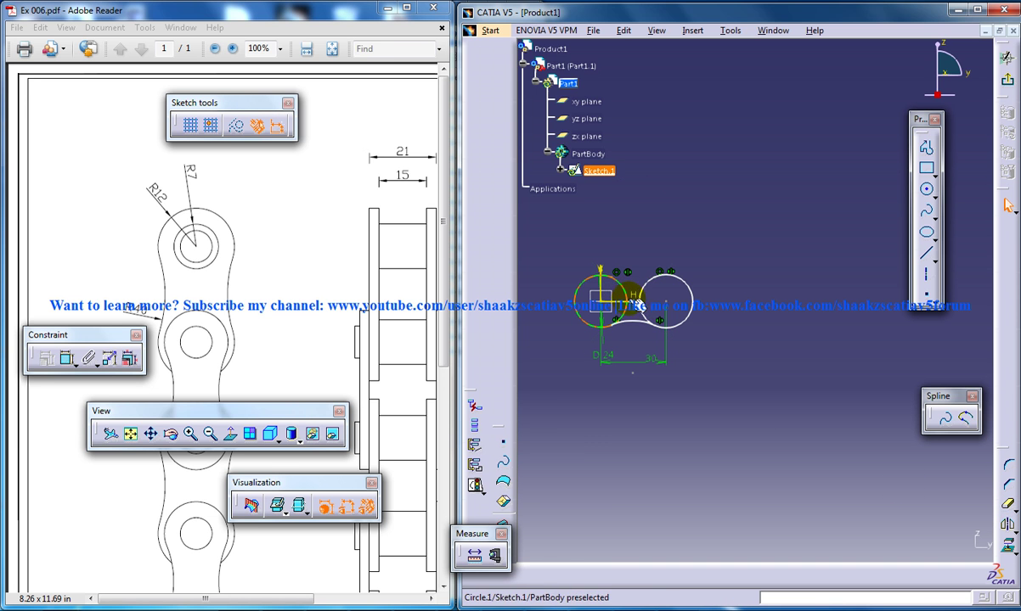
{"action": "key", "text": "ctrl+z"}
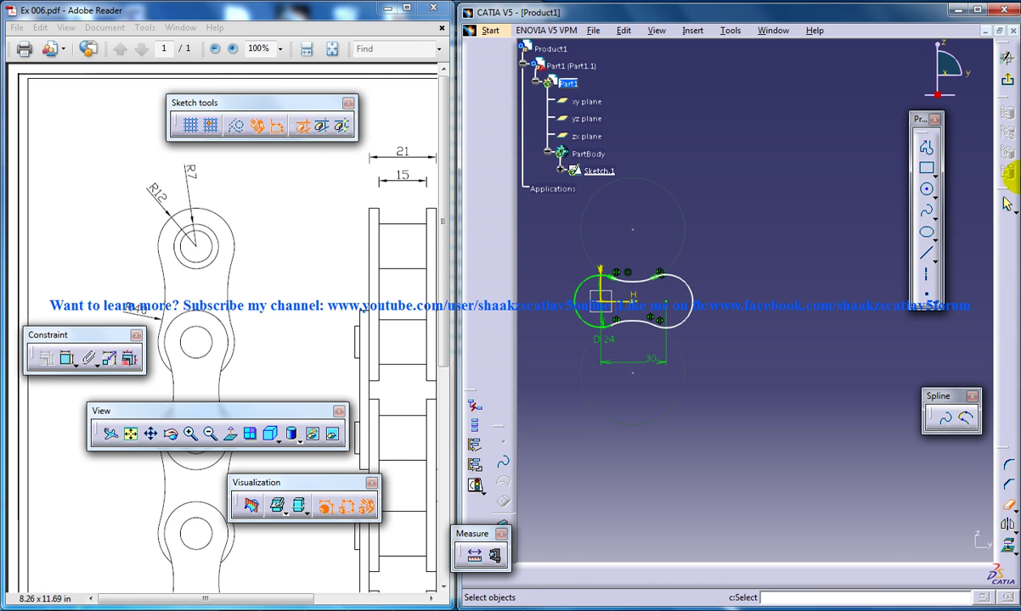
Exit the sketch and pad the closed link outline to the plate thickness given in the drawing
{"action": "left_click", "coordinate": [1008, 60]}
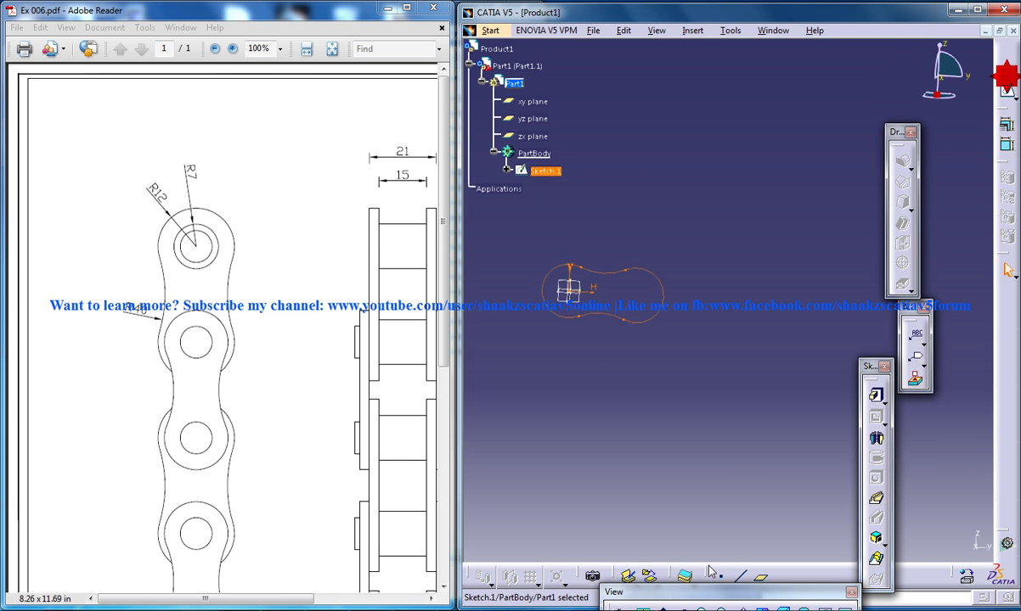
{"action": "left_click", "coordinate": [877, 397]}
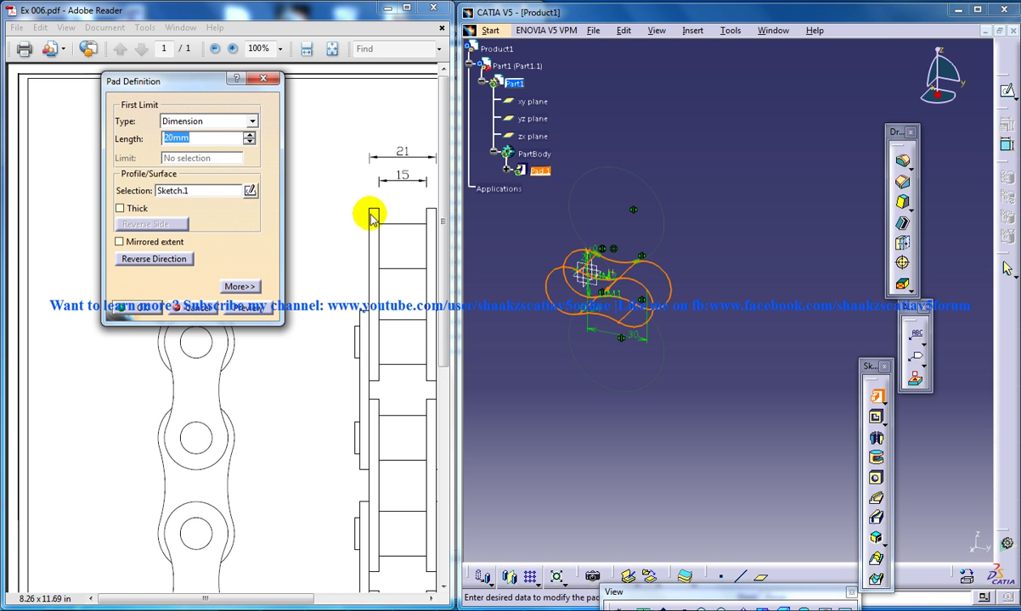
{"action": "key", "text": "Return"}
Create a reference plane offset 15 mm from the link plate's face
{"action": "middle_click_drag", "start_coordinate": [747, 264], "coordinate": [594, 382]}
{"action": "middle_click_drag", "start_coordinate": [808, 267], "coordinate": [594, 382]}
{"action": "middle_click_drag", "start_coordinate": [803, 310], "coordinate": [707, 348]}
{"action": "left_click", "coordinate": [656, 325]}
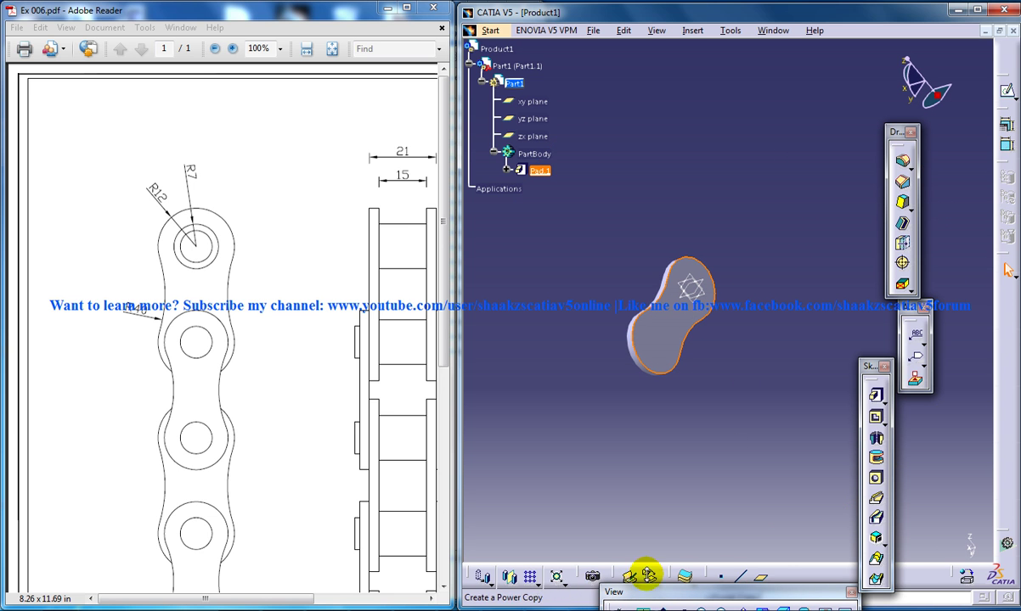
{"action": "left_click", "coordinate": [769, 580]}
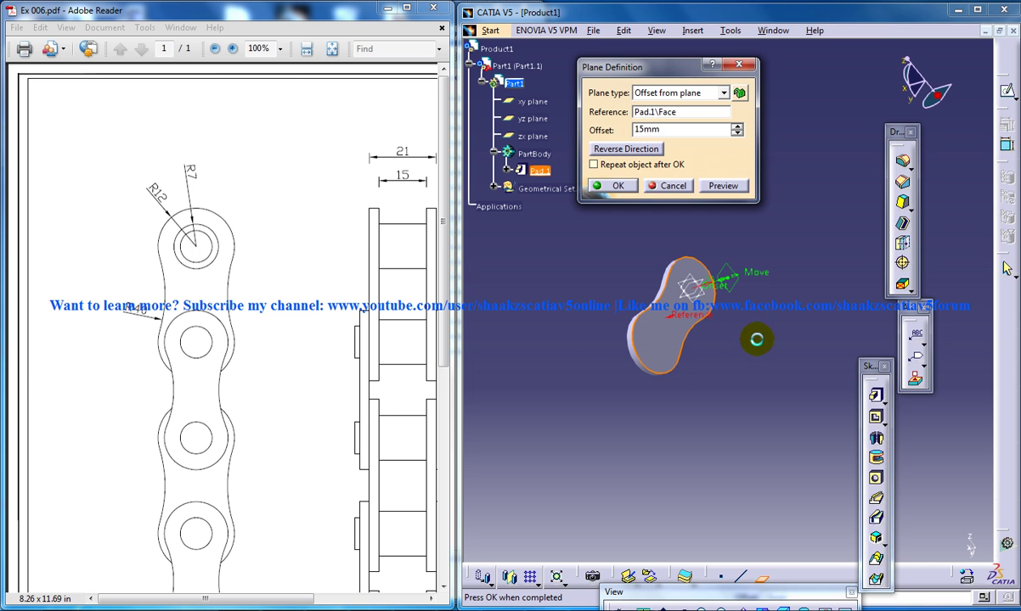
{"action": "type", "text": "15"}
{"action": "key", "text": "Return"}
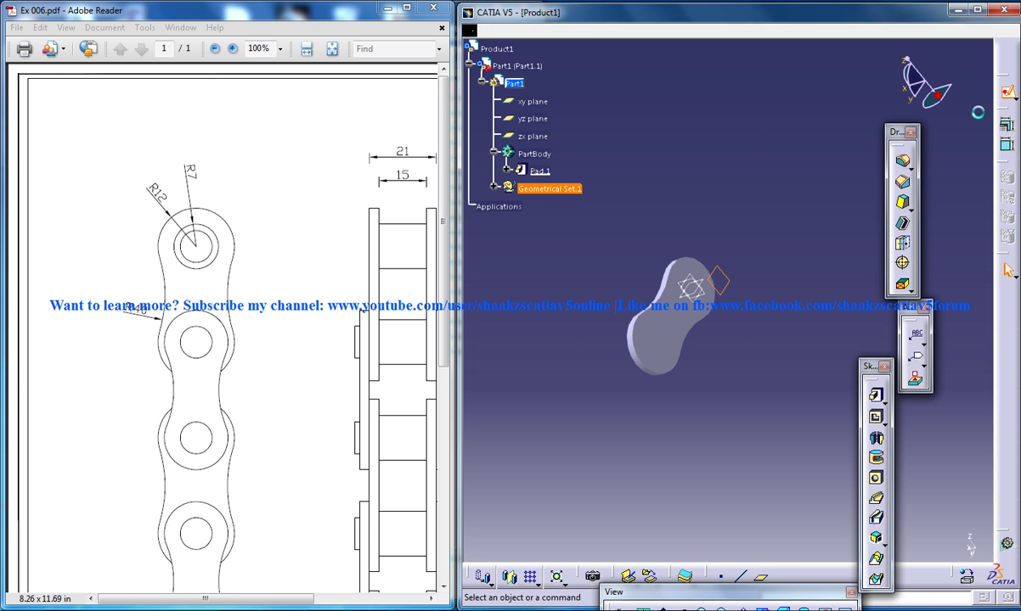
Project the plate outline into a sketch on the offset plane and pad it 3 mm with the direction reversed
{"action": "left_click", "coordinate": [1004, 121]}
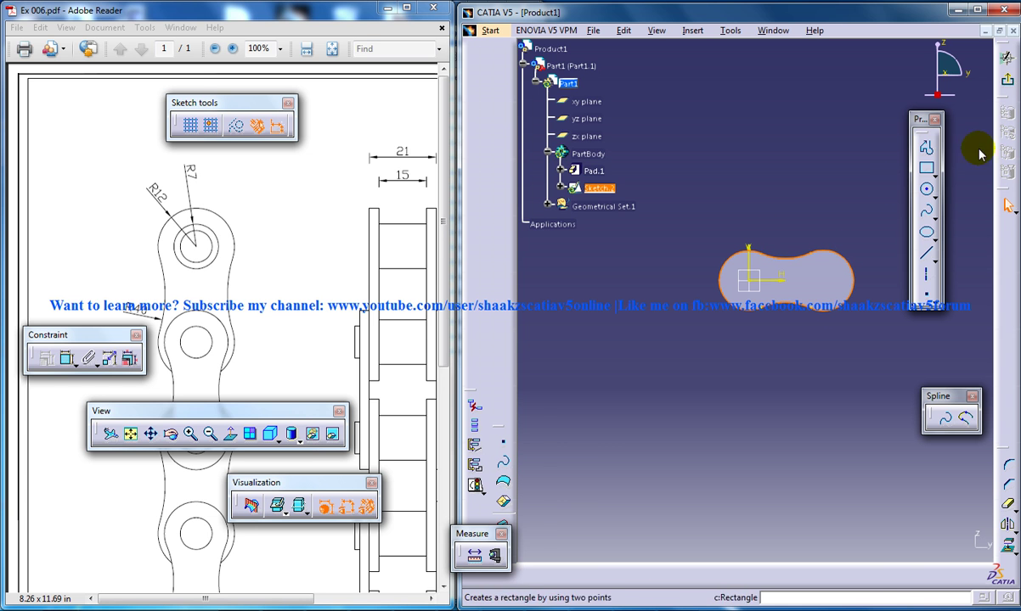
{"action": "left_click", "coordinate": [1007, 58]}
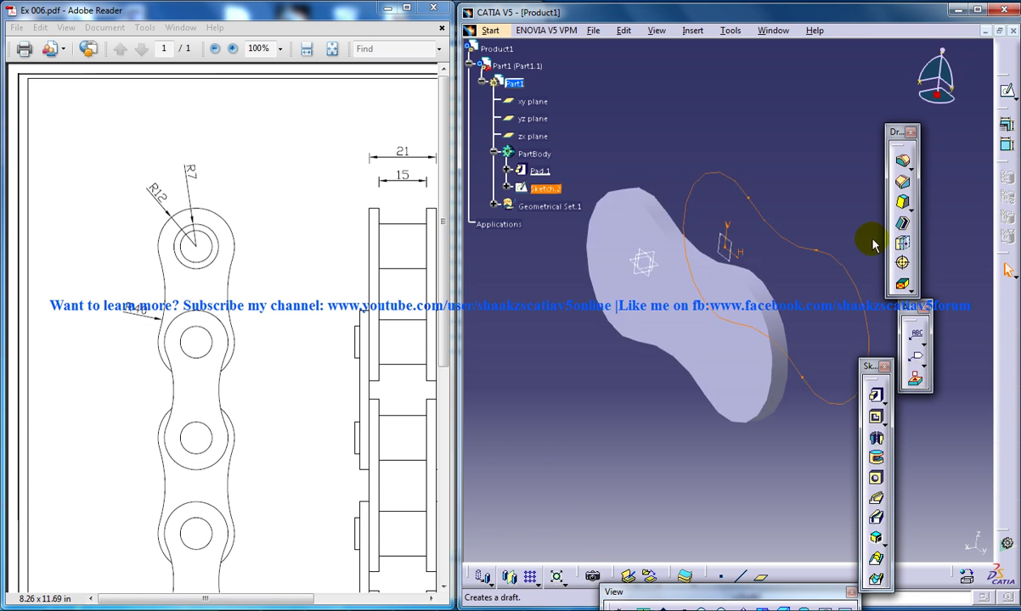
{"action": "left_click", "coordinate": [875, 395]}
{"action": "mouse_move", "coordinate": [720, 388]}
{"action": "middle_mouse_down"}
{"action": "mouse_move", "coordinate": [875, 306]}
{"action": "mouse_move", "coordinate": [724, 327]}
{"action": "middle_mouse_up"}
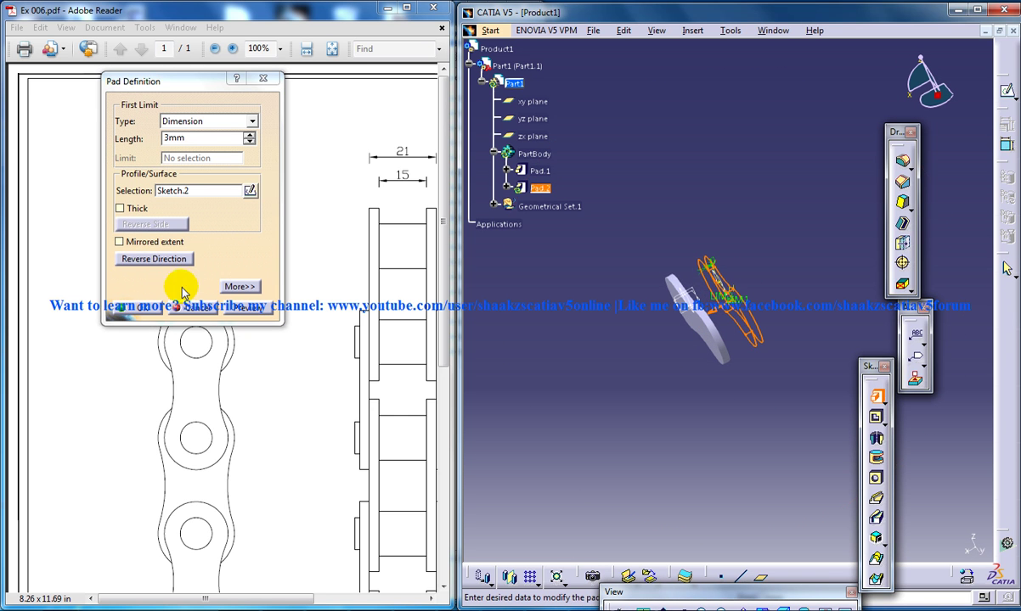
{"action": "left_click", "coordinate": [168, 259]}
{"action": "left_click", "coordinate": [129, 307]}
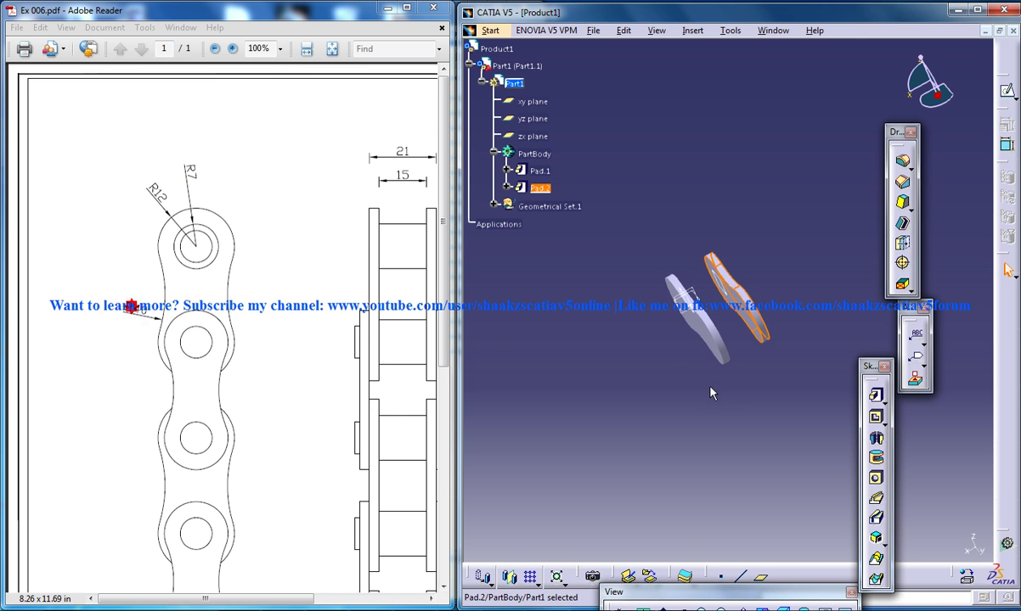
{"action": "mouse_move", "coordinate": [708, 391]}
{"action": "middle_mouse_down"}
{"action": "mouse_move", "coordinate": [774, 376]}
{"action": "mouse_move", "coordinate": [763, 344]}
{"action": "mouse_move", "coordinate": [689, 353]}
{"action": "middle_mouse_up"}
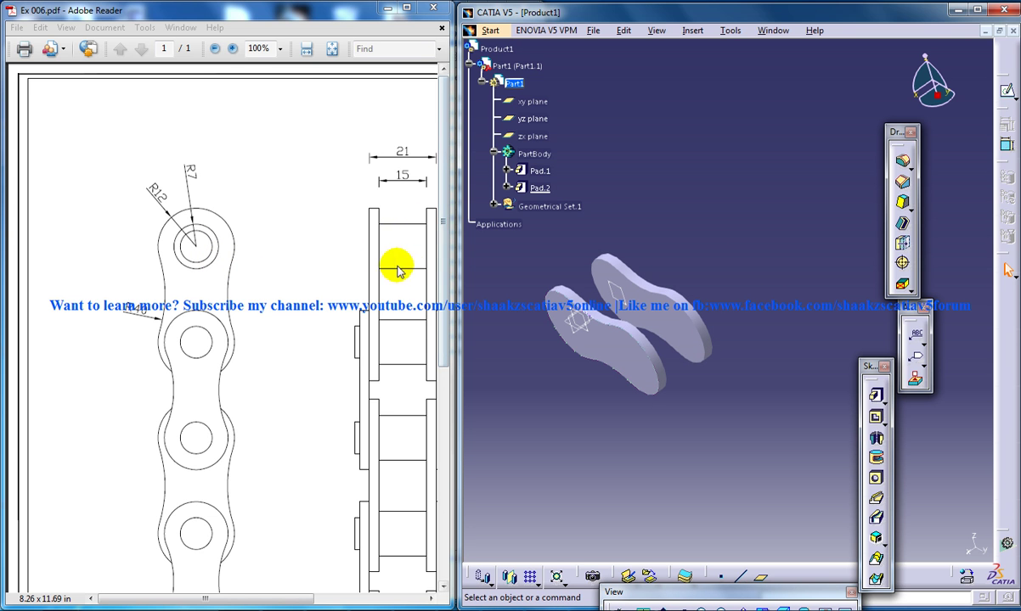
Sketch a circle about 12.7 mm in diameter, centred on the origin, on the first plate's inner face
{"action": "mouse_move", "coordinate": [709, 335]}
{"action": "middle_mouse_down"}
{"action": "mouse_move", "coordinate": [611, 417]}
{"action": "mouse_move", "coordinate": [710, 277]}
{"action": "mouse_move", "coordinate": [654, 337]}
{"action": "mouse_move", "coordinate": [654, 323]}
{"action": "middle_mouse_up"}
{"action": "middle_click_drag", "start_coordinate": [720, 321], "coordinate": [512, 283]}
{"action": "left_click", "coordinate": [1011, 115]}
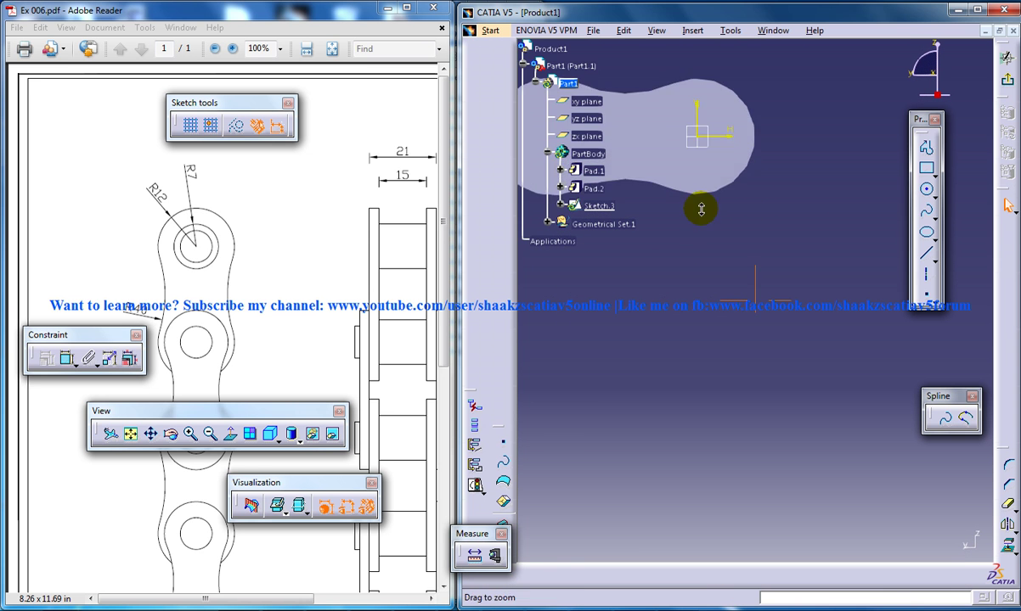
{"action": "left_click", "coordinate": [926, 189]}
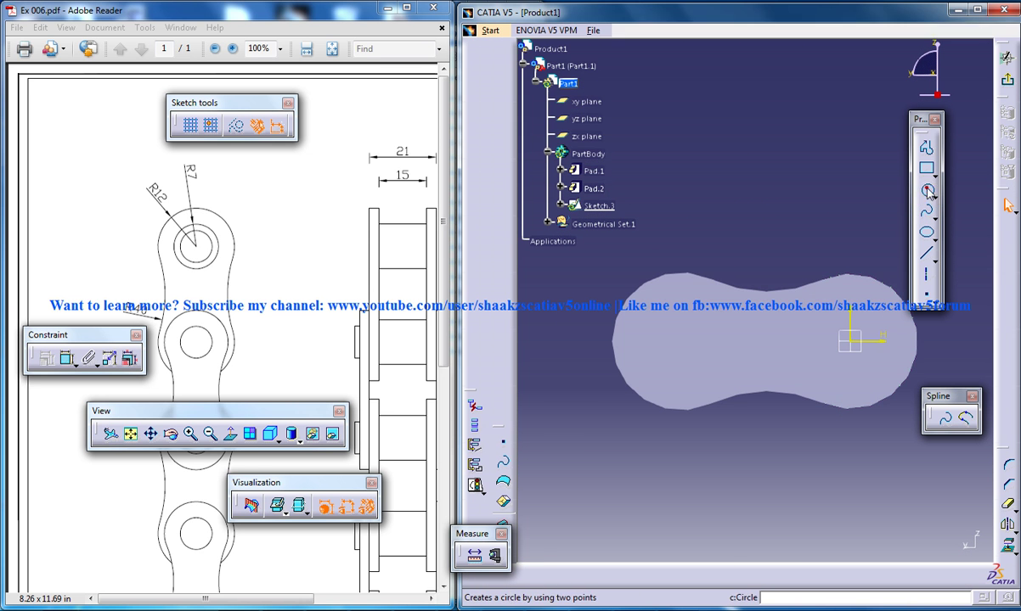
{"action": "middle_click_drag", "start_coordinate": [833, 360], "coordinate": [733, 383]}
{"action": "left_click", "coordinate": [751, 364]}
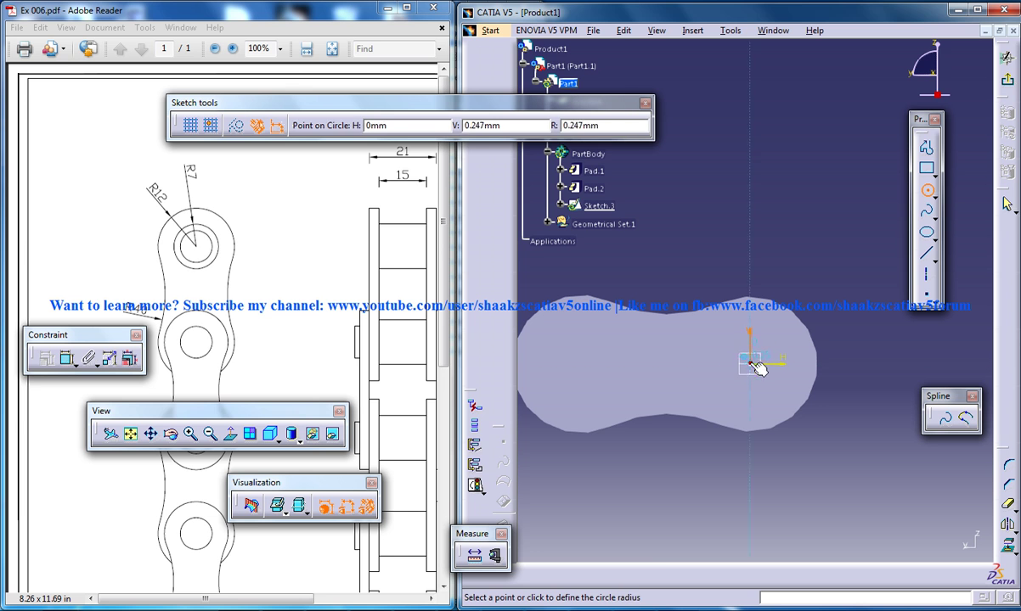
{"action": "left_click", "coordinate": [770, 332]}
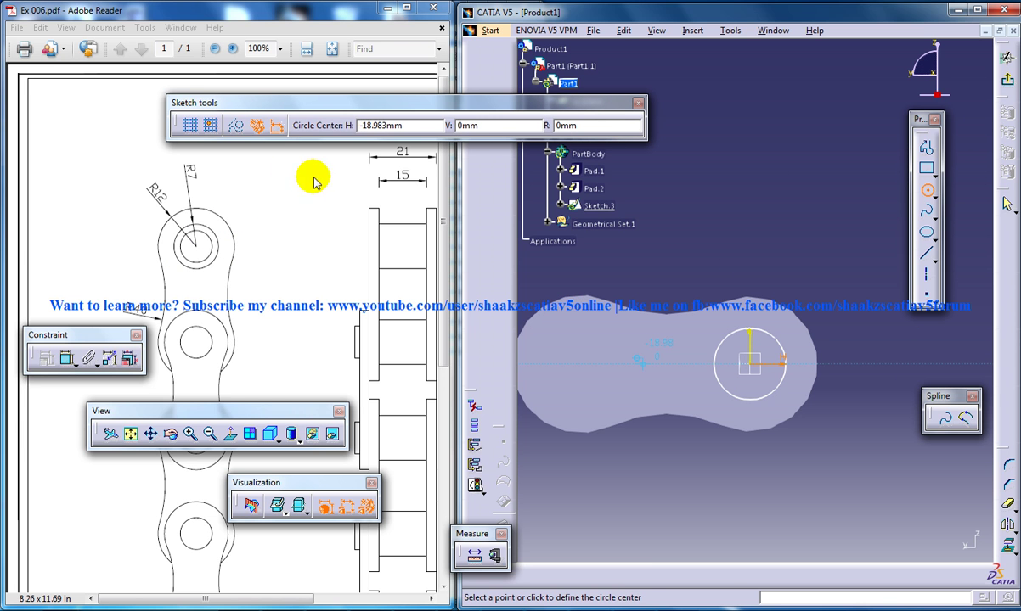
Dimension the circle on the inner face with a diameter of 14 mm
{"action": "left_click", "coordinate": [78, 355]}
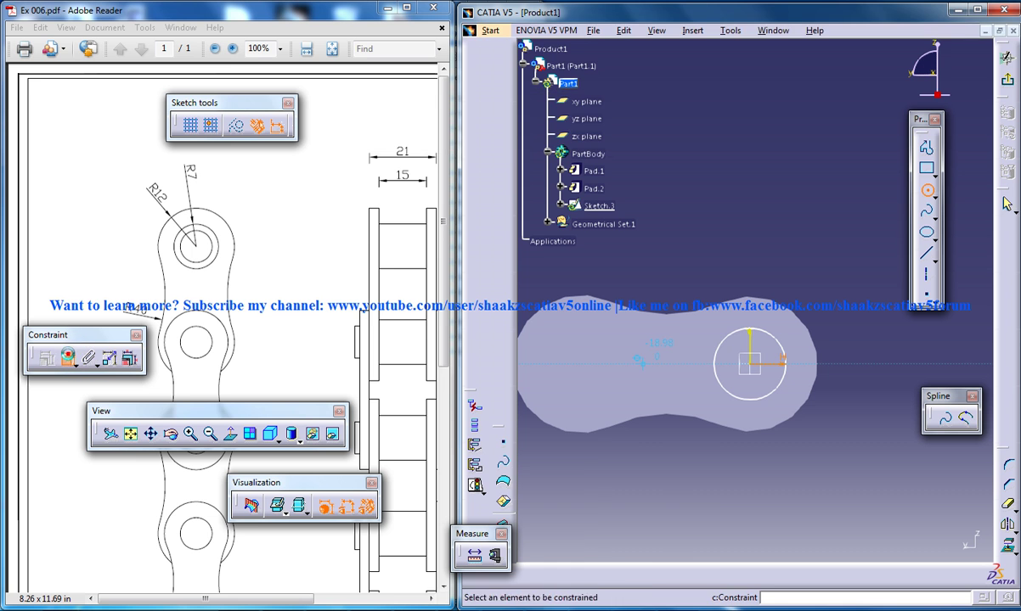
{"action": "left_click", "coordinate": [738, 330]}
{"action": "double_click", "coordinate": [746, 249]}
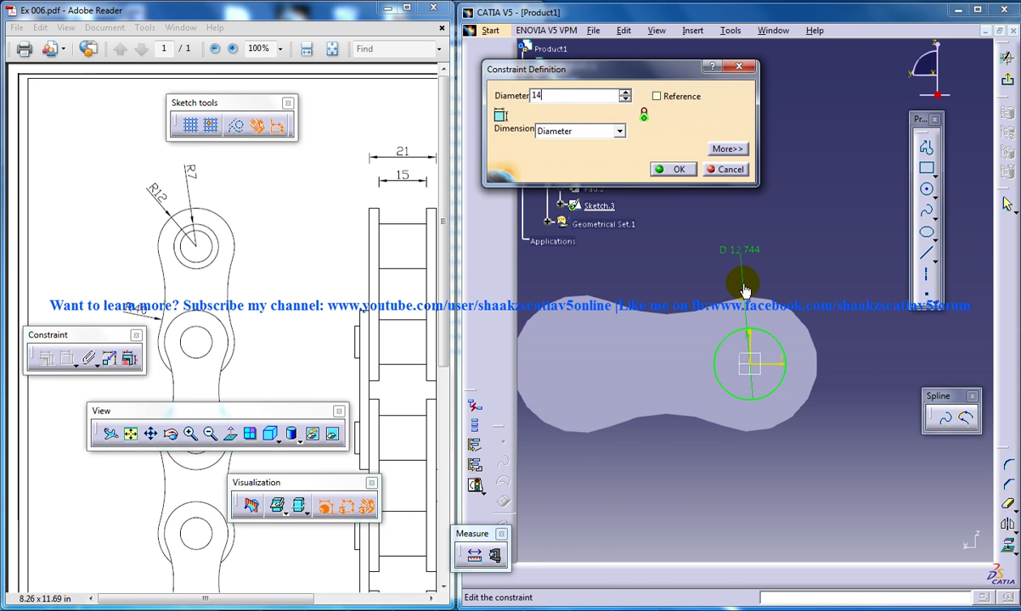
{"action": "type", "text": "14"}
{"action": "key", "text": "Return"}
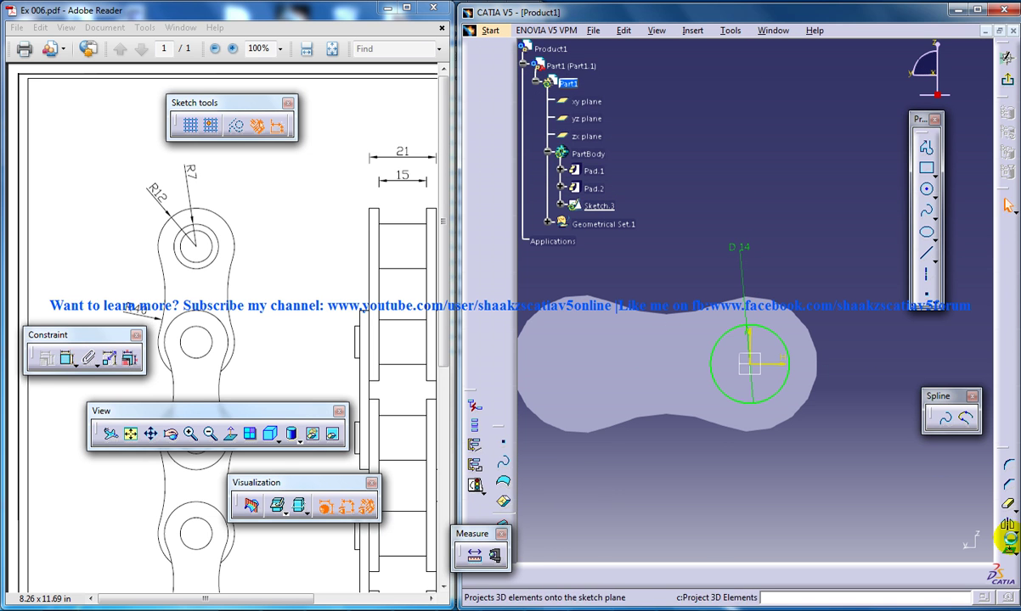
Duplicate the 14 mm circle with Translate, 30 mm along the horizontal axis to the plate's other end
{"action": "left_click", "coordinate": [1011, 533]}
{"action": "left_click", "coordinate": [947, 544]}
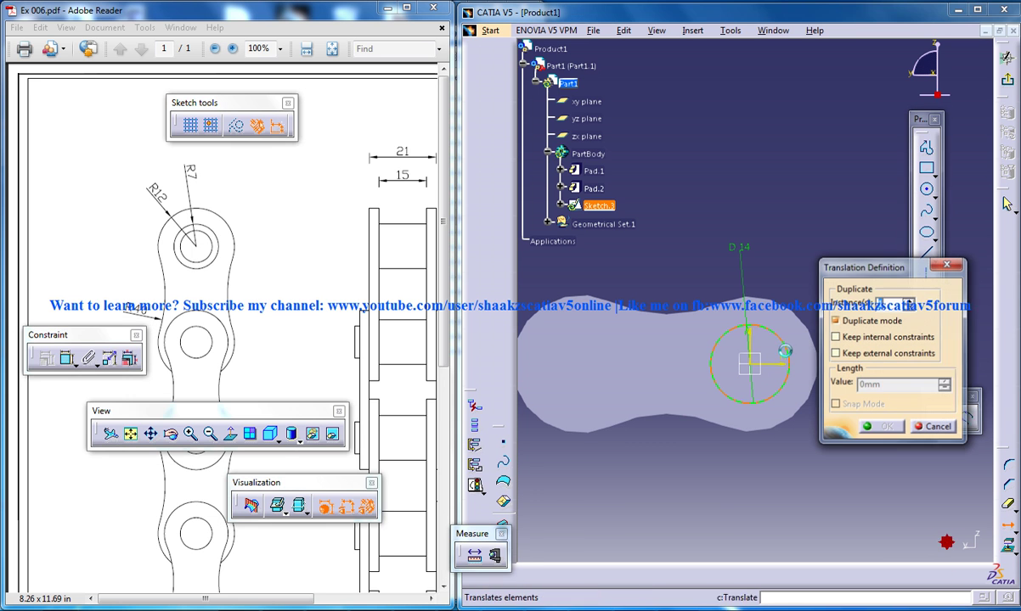
{"action": "left_click", "coordinate": [788, 350]}
{"action": "left_click", "coordinate": [750, 364]}
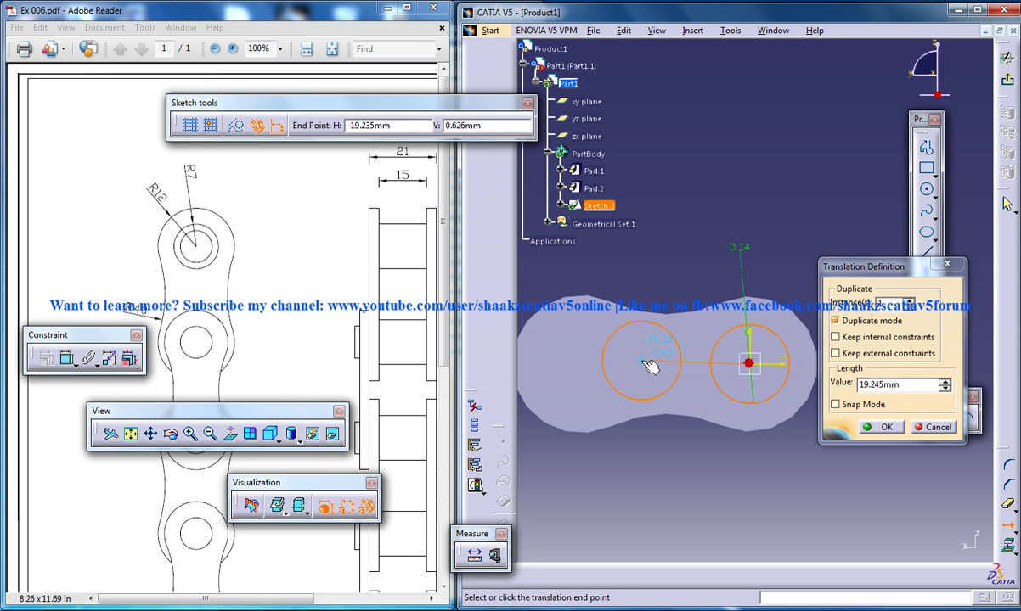
{"action": "left_click", "coordinate": [913, 386]}
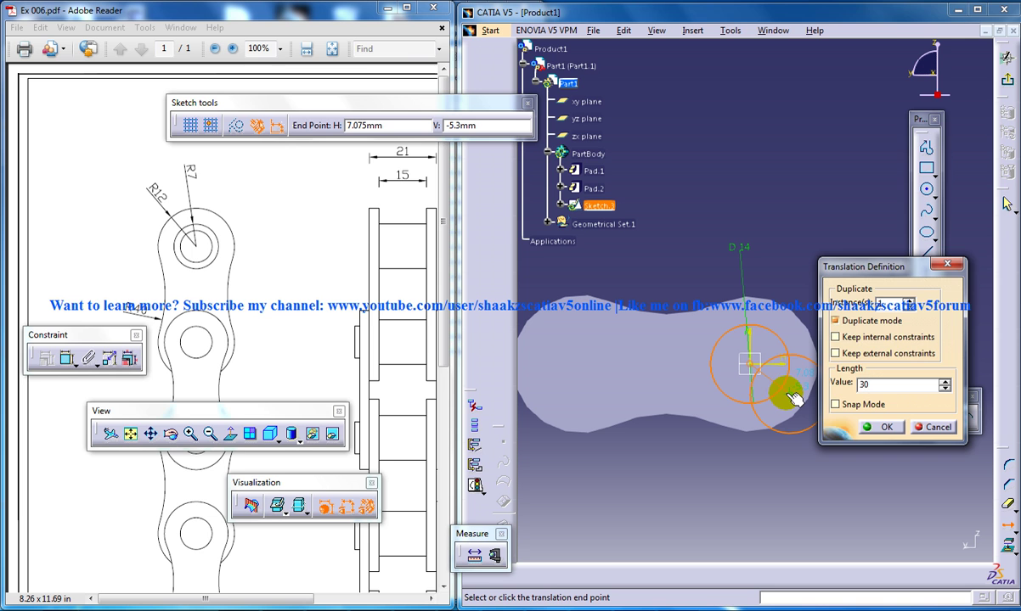
{"action": "key", "text": "Return"}
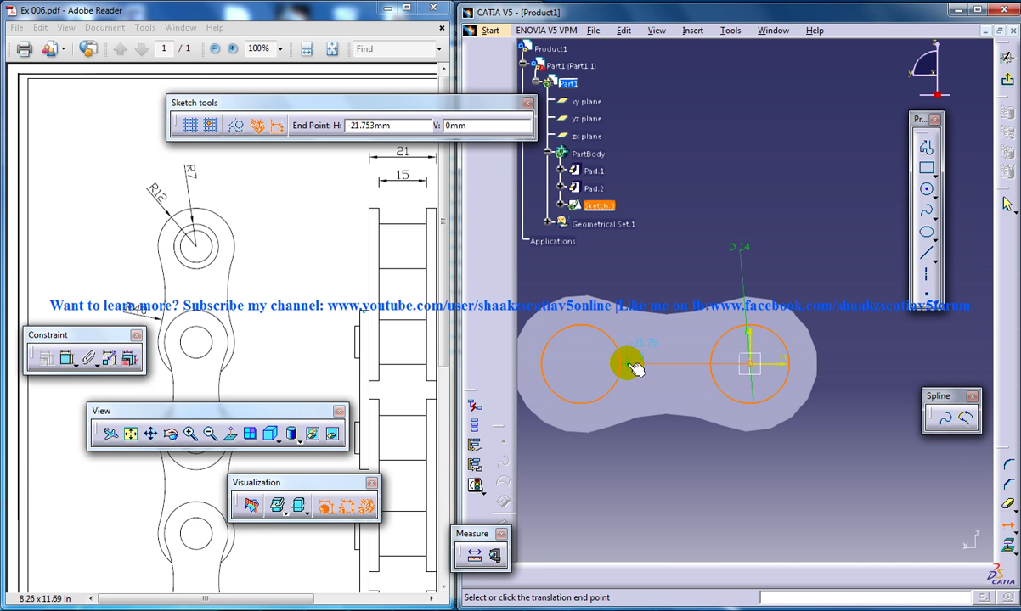
{"action": "left_click", "coordinate": [635, 372]}
{"action": "left_click", "coordinate": [879, 393]}
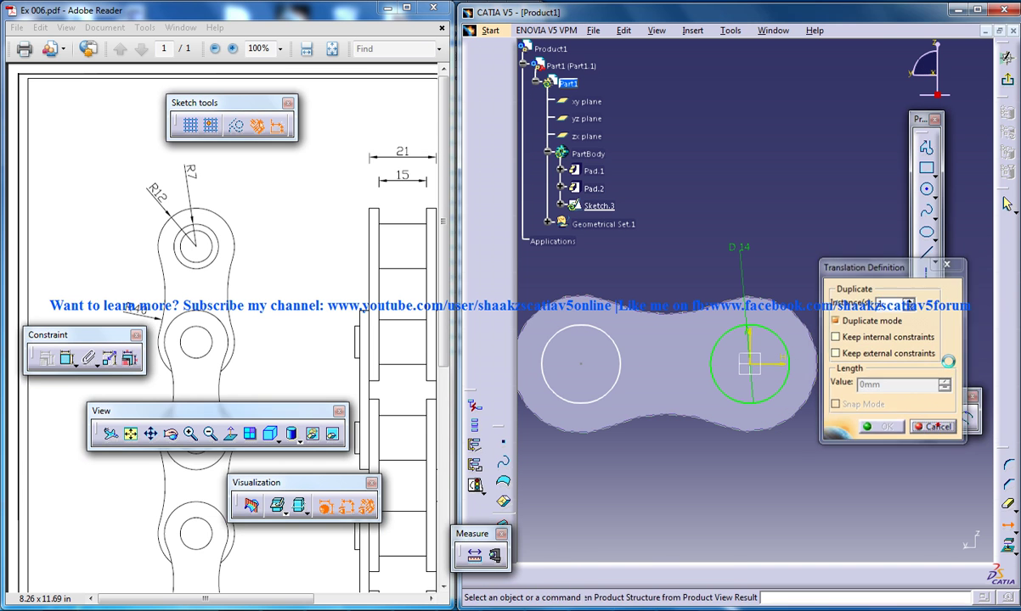
Exit the sketch and pad both 14 mm circles up to next so the rollers join the two plates
{"action": "left_click", "coordinate": [1010, 80]}
{"action": "mouse_move", "coordinate": [610, 390]}
{"action": "middle_mouse_down"}
{"action": "mouse_move", "coordinate": [649, 306]}
{"action": "mouse_move", "coordinate": [661, 335]}
{"action": "middle_mouse_up"}
{"action": "mouse_move", "coordinate": [718, 295]}
{"action": "middle_mouse_down"}
{"action": "mouse_move", "coordinate": [715, 315]}
{"action": "mouse_move", "coordinate": [706, 312]}
{"action": "middle_mouse_up"}
{"action": "left_click", "coordinate": [876, 394]}
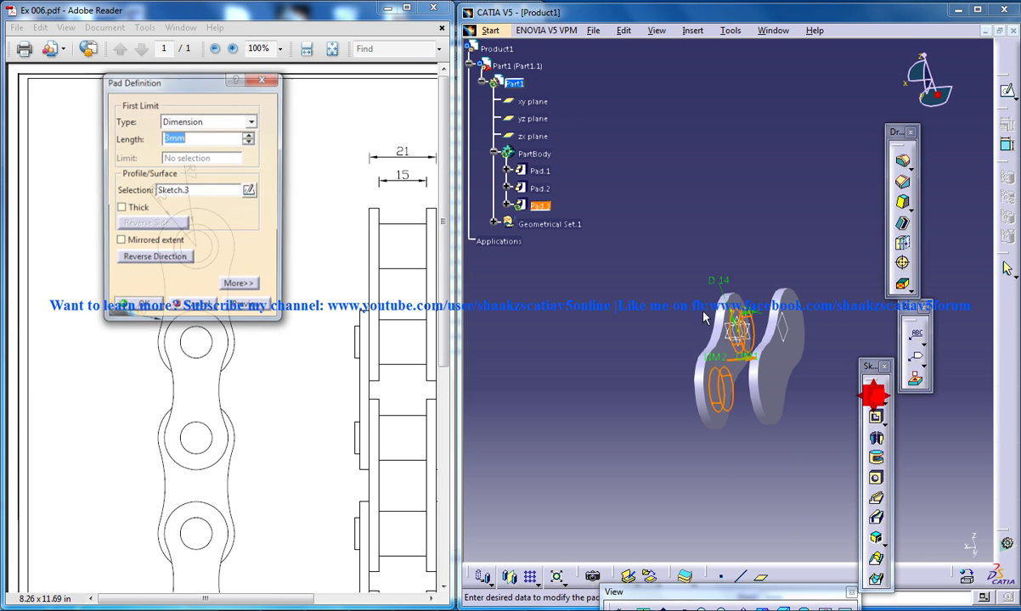
{"action": "left_click", "coordinate": [192, 128]}
{"action": "left_click", "coordinate": [192, 146]}
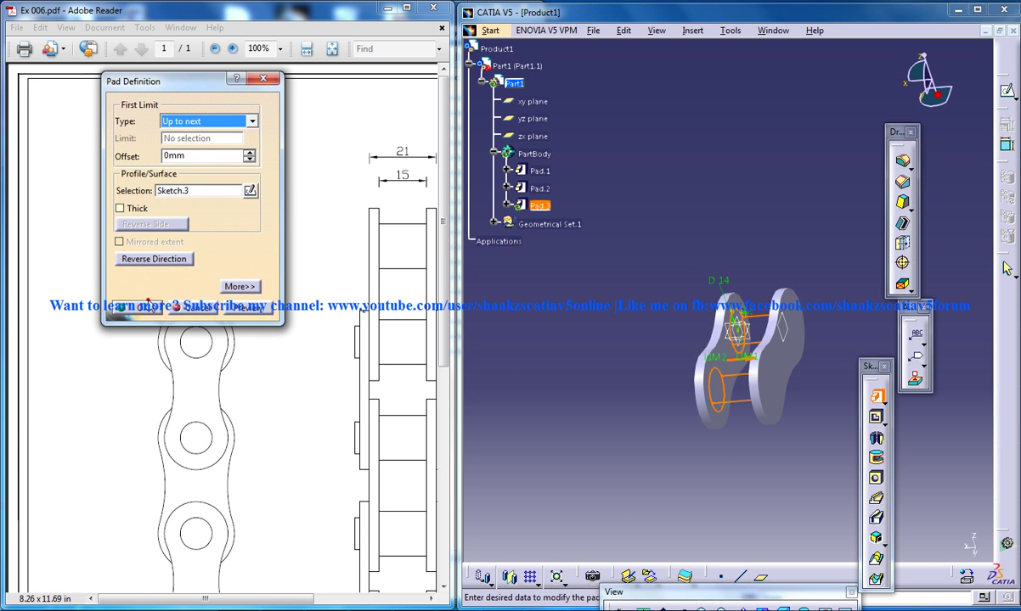
{"action": "left_click", "coordinate": [138, 307]}
Sketch a circle centred on the origin on the first plate's outer face
{"action": "middle_click_drag", "start_coordinate": [494, 367], "coordinate": [751, 357]}
{"action": "left_click", "coordinate": [757, 370]}
{"action": "left_click", "coordinate": [1007, 91]}
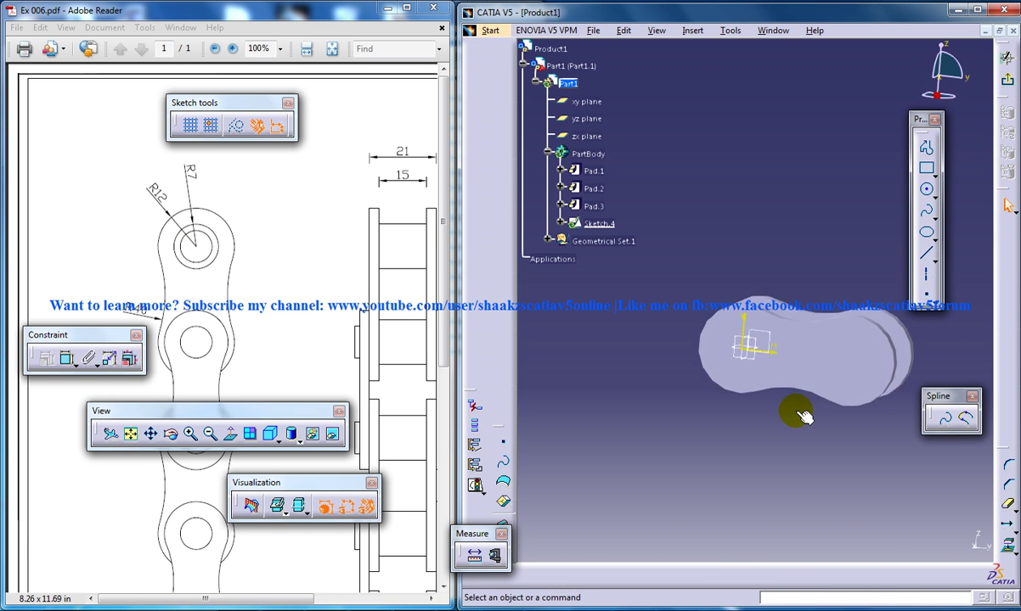
{"action": "left_click", "coordinate": [926, 188]}
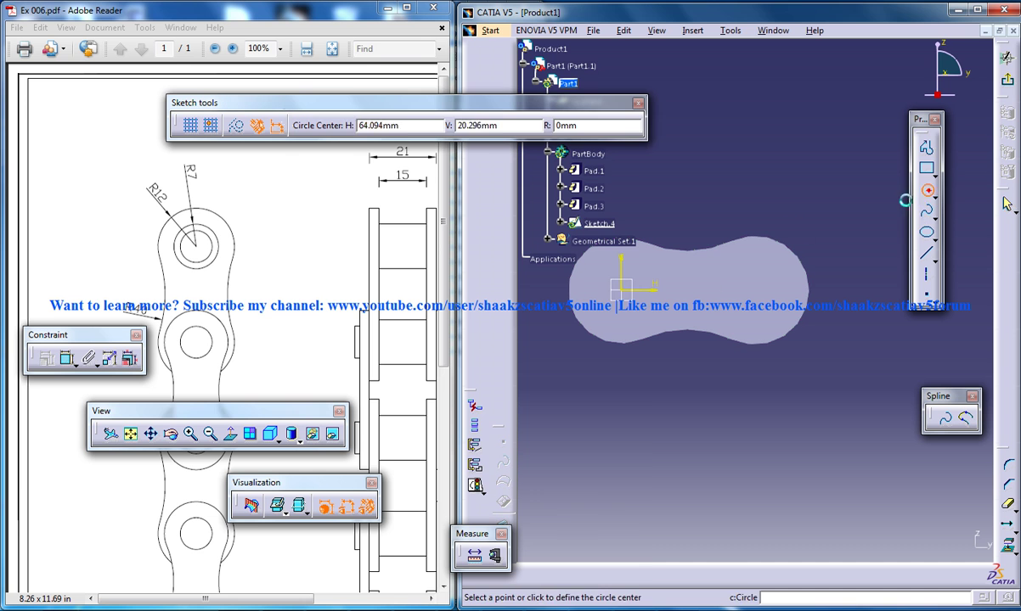
{"action": "left_click", "coordinate": [623, 290]}
{"action": "left_click", "coordinate": [632, 276]}
Dimension the outer-face circle with a diameter of 10 mm, and check it against the pin radius in the drawing
{"action": "left_click", "coordinate": [68, 357]}
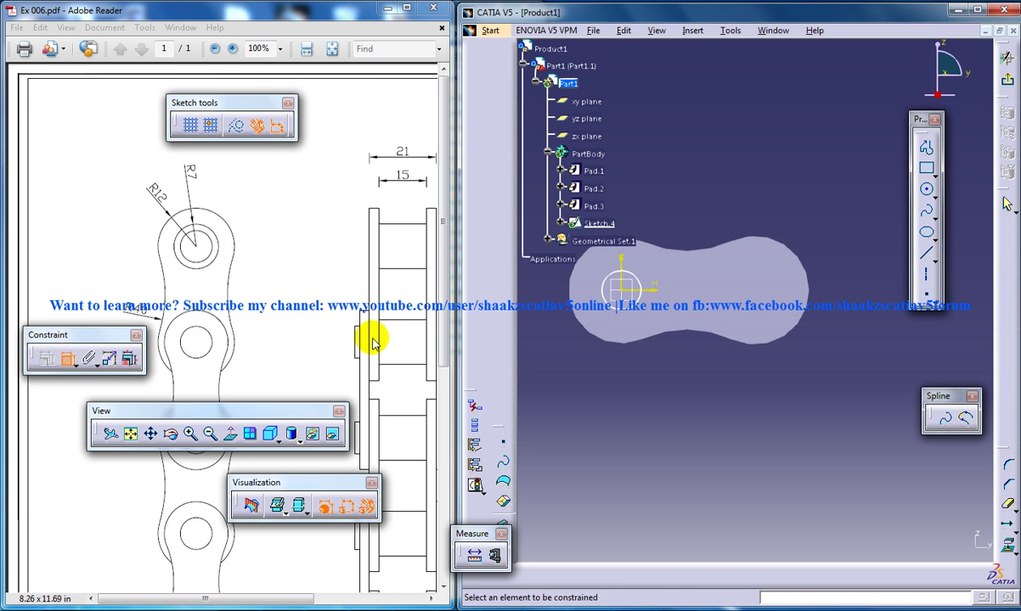
{"action": "left_click_drag", "start_coordinate": [212, 411], "coordinate": [291, 416]}
{"action": "left_click", "coordinate": [651, 301]}
{"action": "left_click", "coordinate": [688, 203]}
{"action": "double_click", "coordinate": [695, 203]}
{"action": "key", "text": "Return"}
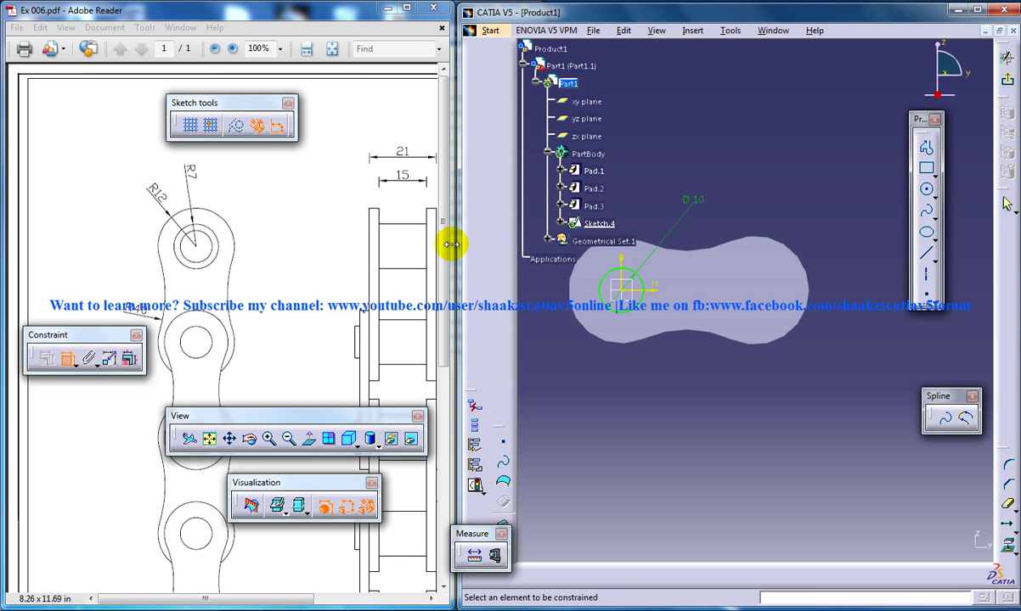
{"action": "left_click_drag", "start_coordinate": [448, 224], "coordinate": [434, 433]}
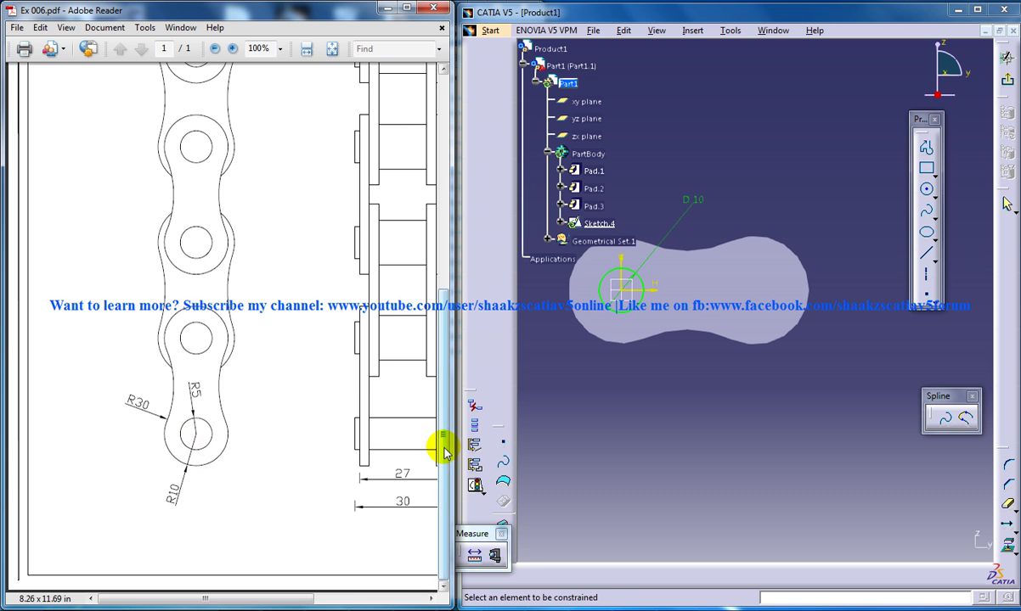
{"action": "left_click_drag", "start_coordinate": [444, 449], "coordinate": [533, 238]}
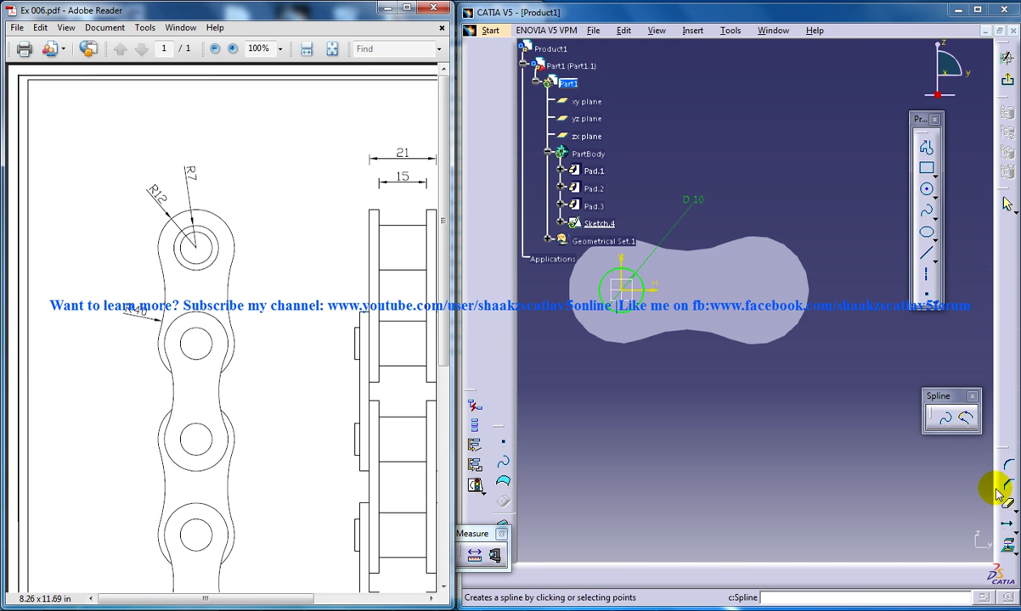
Duplicate the 10 mm circle with Translate, 30 mm along the horizontal axis to the plate's other end
{"action": "left_click", "coordinate": [1005, 521]}
{"action": "left_click", "coordinate": [633, 304]}
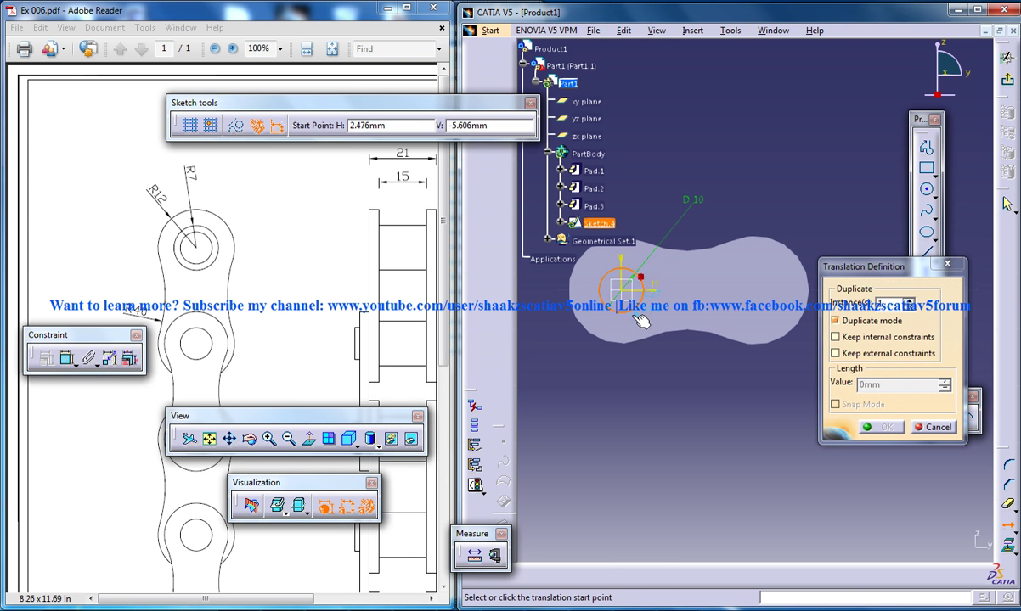
{"action": "left_click", "coordinate": [633, 295]}
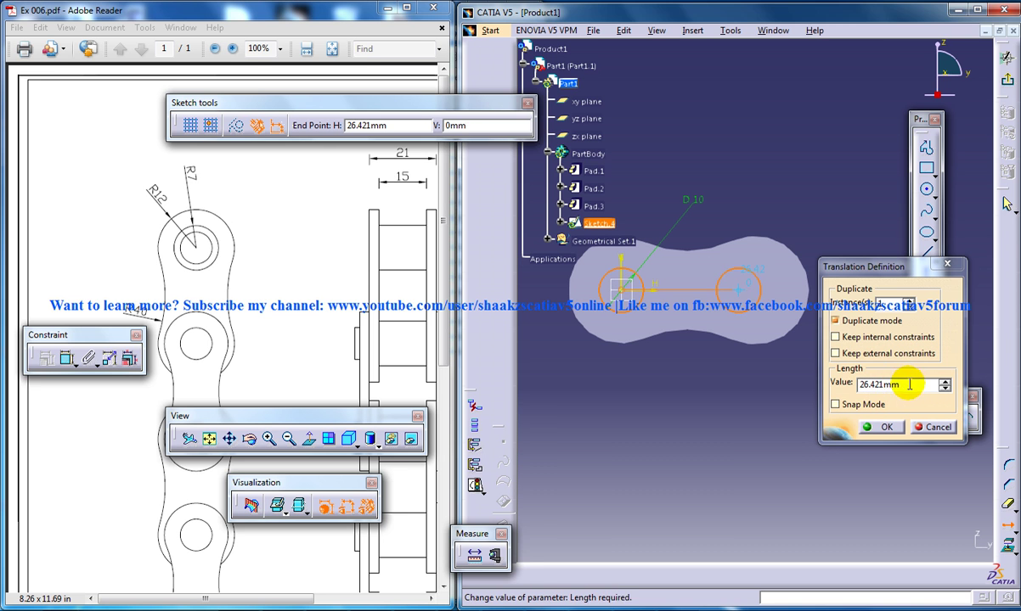
{"action": "type", "text": "30"}
{"action": "key", "text": "Return"}
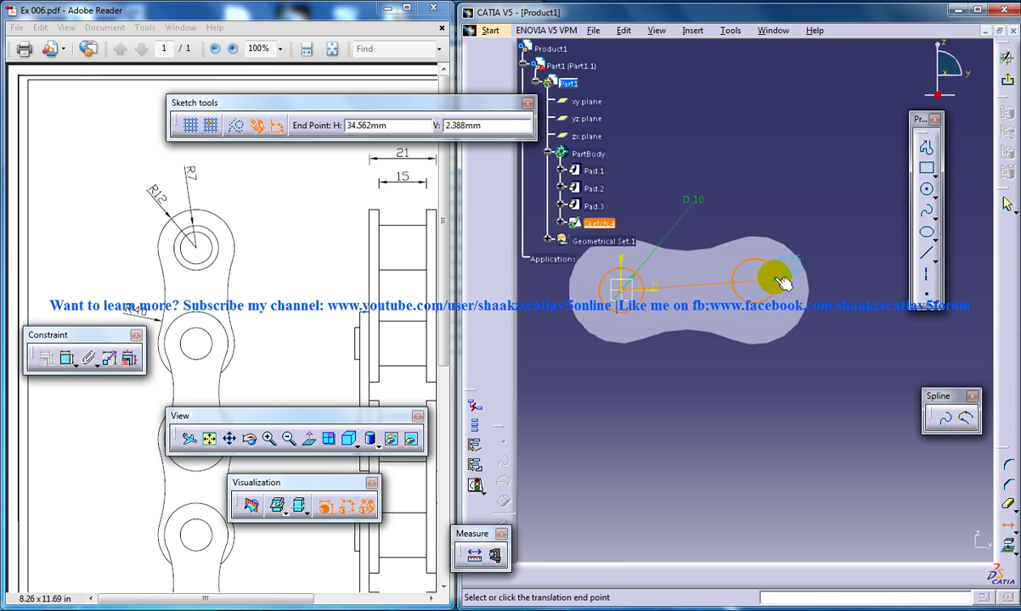
{"action": "left_click", "coordinate": [770, 297]}
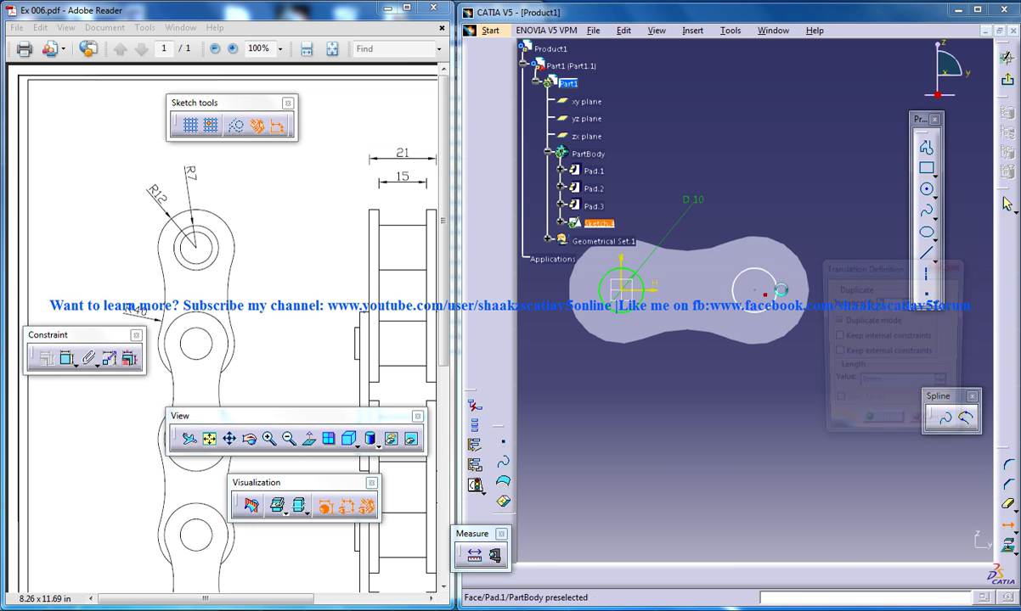
{"action": "left_click", "coordinate": [934, 425]}
Exit the sketch, check the pin overhang in the drawing, and pad both 10 mm circles by 1.5 mm
{"action": "left_click", "coordinate": [1007, 58]}
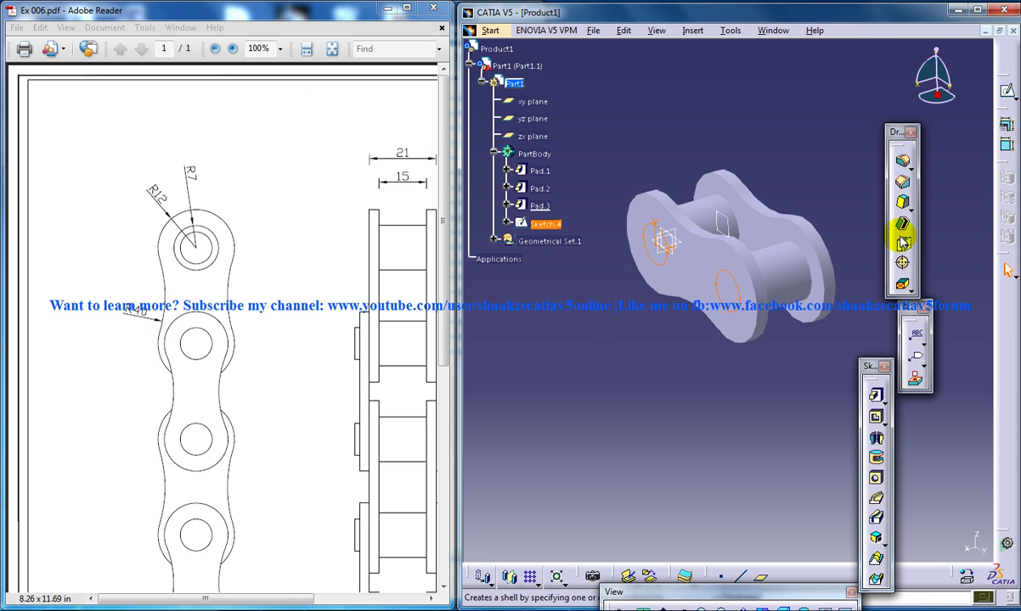
{"action": "left_click", "coordinate": [876, 395]}
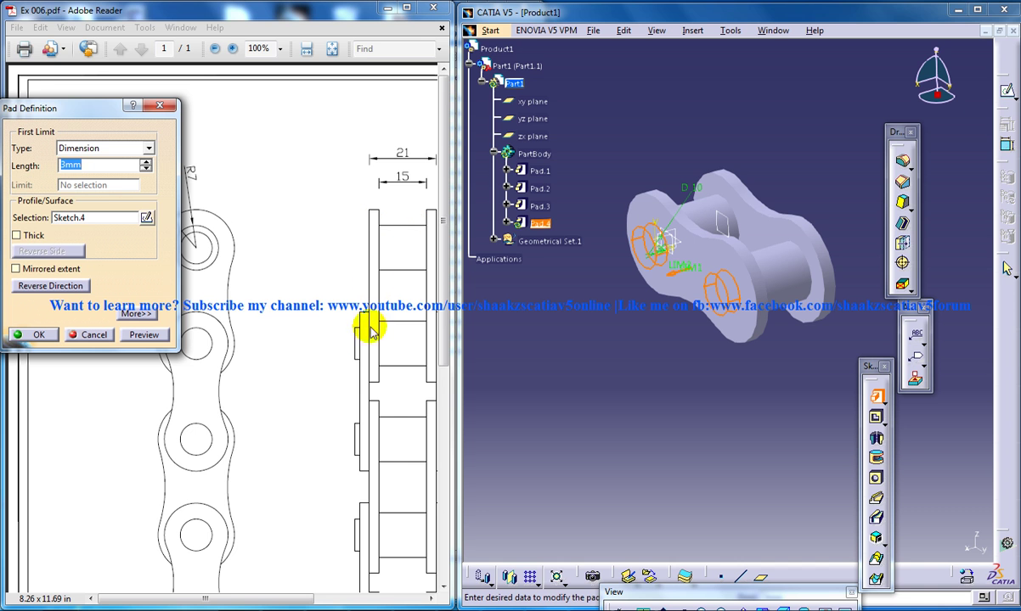
{"action": "left_click_drag", "start_coordinate": [442, 296], "coordinate": [433, 520]}
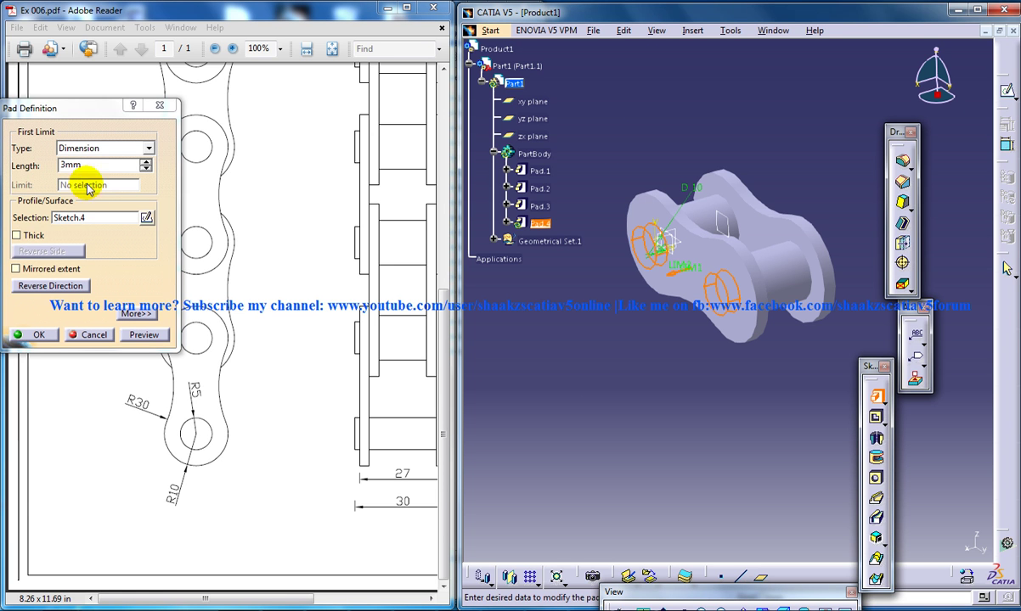
{"action": "left_click_drag", "start_coordinate": [100, 164], "coordinate": [1, 188]}
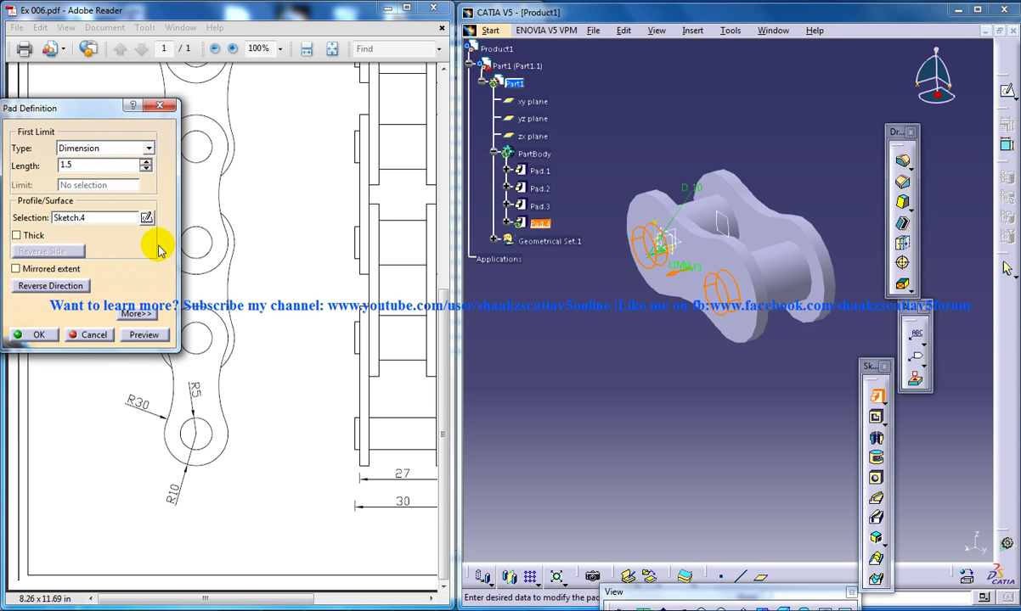
{"action": "key", "text": "Return"}
Start a sketch on the opposite plate's outer face and, in wireframe display, project the two 10 mm pin circles into it
{"action": "middle_click_drag", "start_coordinate": [742, 393], "coordinate": [714, 305]}
{"action": "scroll", "coordinate": [713, 306], "scroll_direction": "down", "scroll_amount": 2}
{"action": "left_click", "coordinate": [695, 297]}
{"action": "left_click", "coordinate": [1005, 91]}
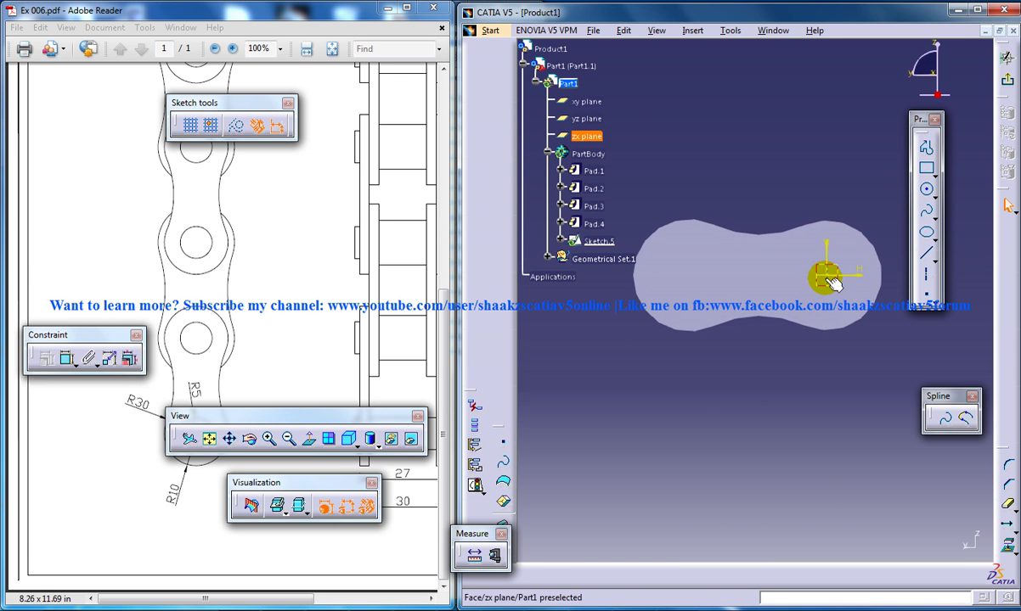
{"action": "left_click", "coordinate": [925, 188]}
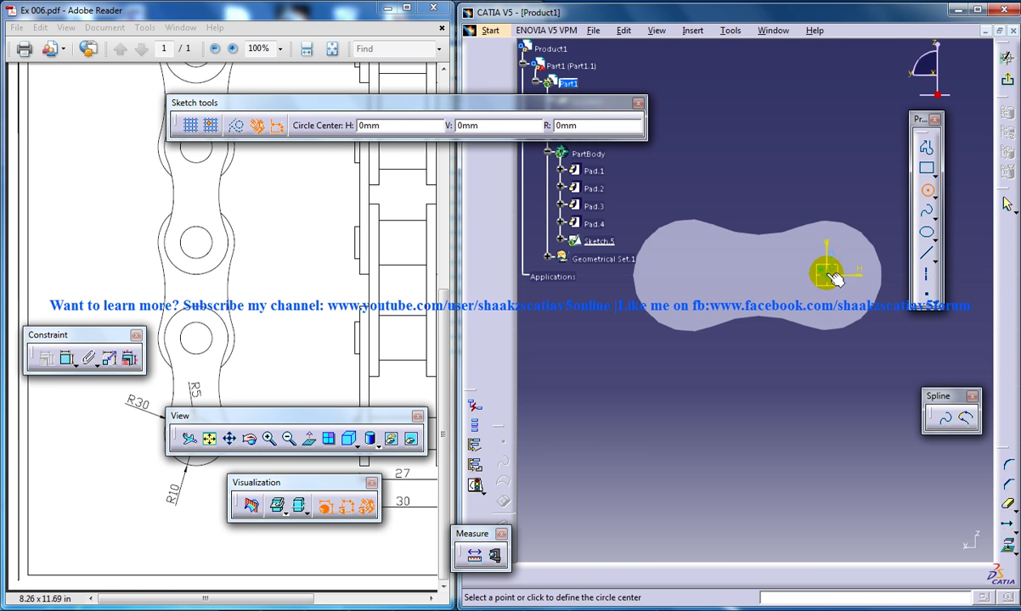
{"action": "key", "text": "Escape"}
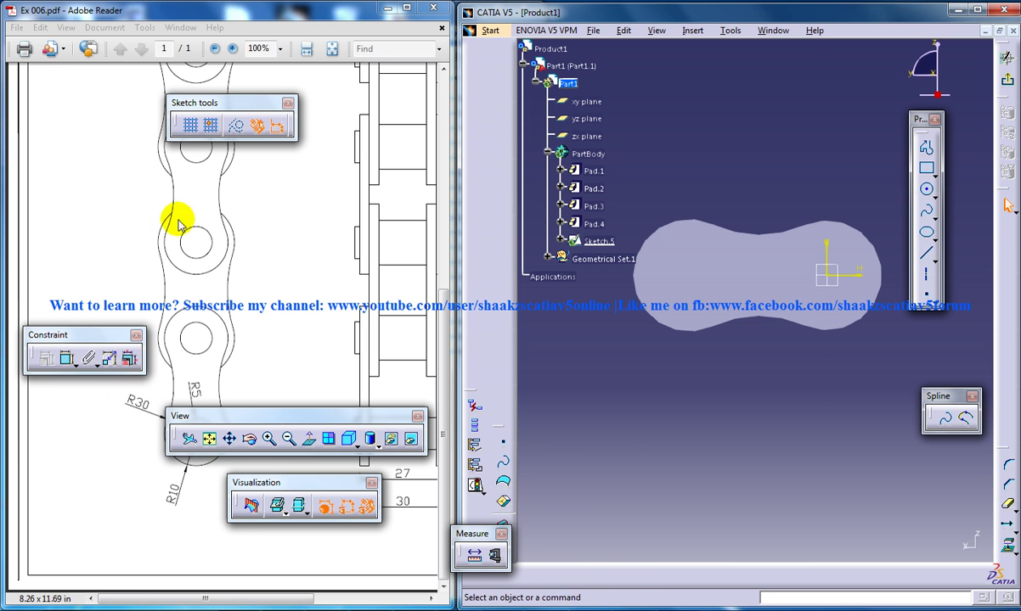
{"action": "left_click", "coordinate": [377, 445]}
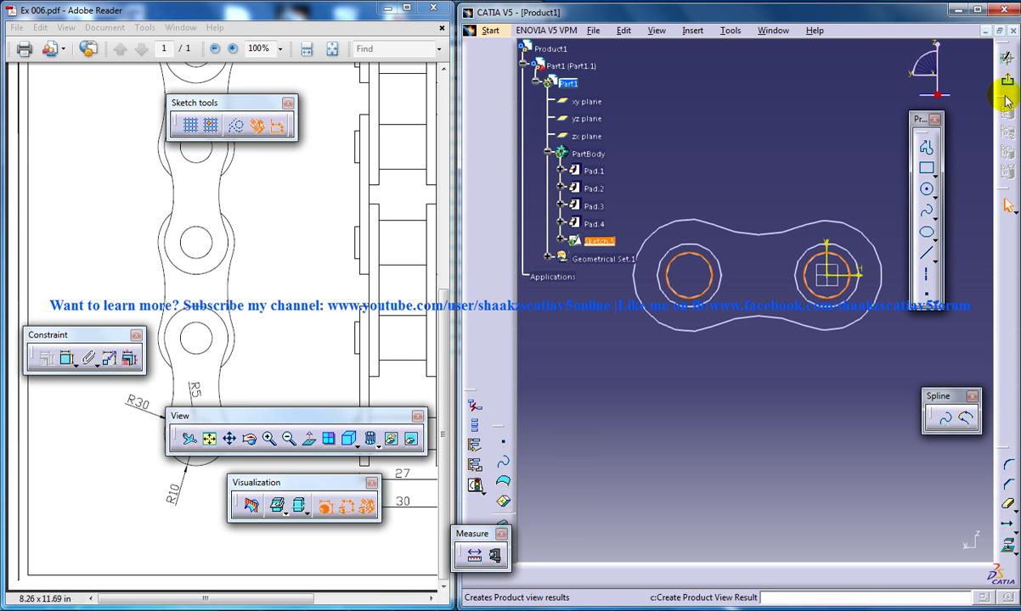
{"action": "left_click", "coordinate": [1006, 545]}
Pad the two projected pin circles by 1.5 mm and return the model to shaded display
{"action": "left_click", "coordinate": [877, 396]}
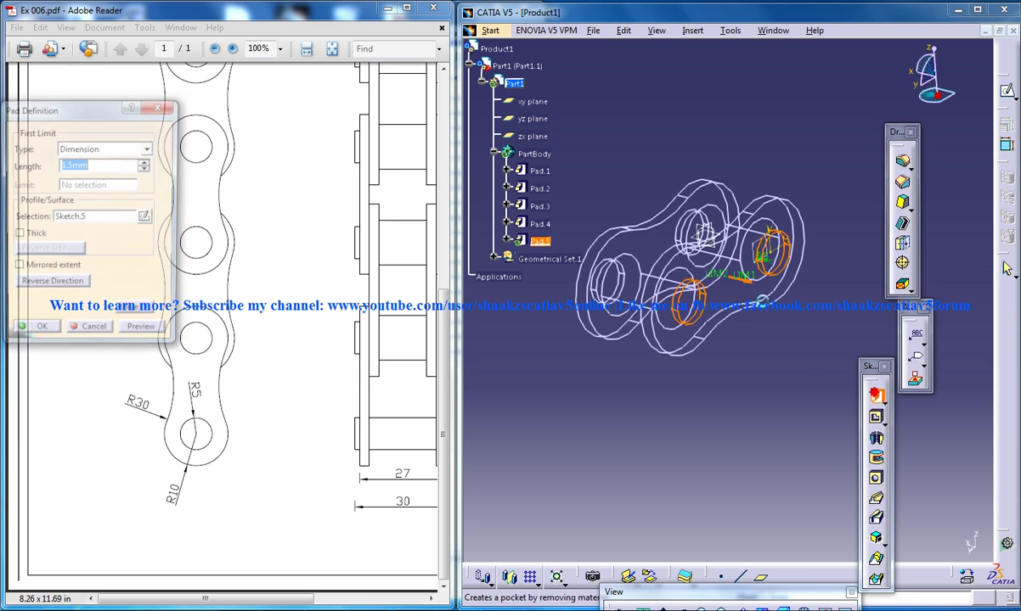
{"action": "left_click", "coordinate": [34, 335]}
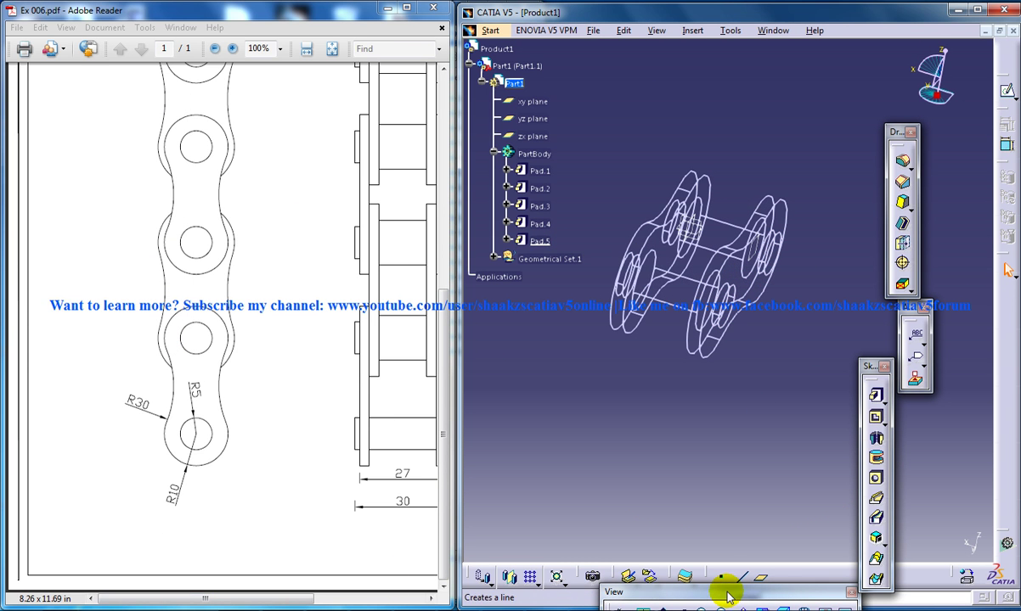
{"action": "left_click_drag", "start_coordinate": [794, 593], "coordinate": [714, 512]}
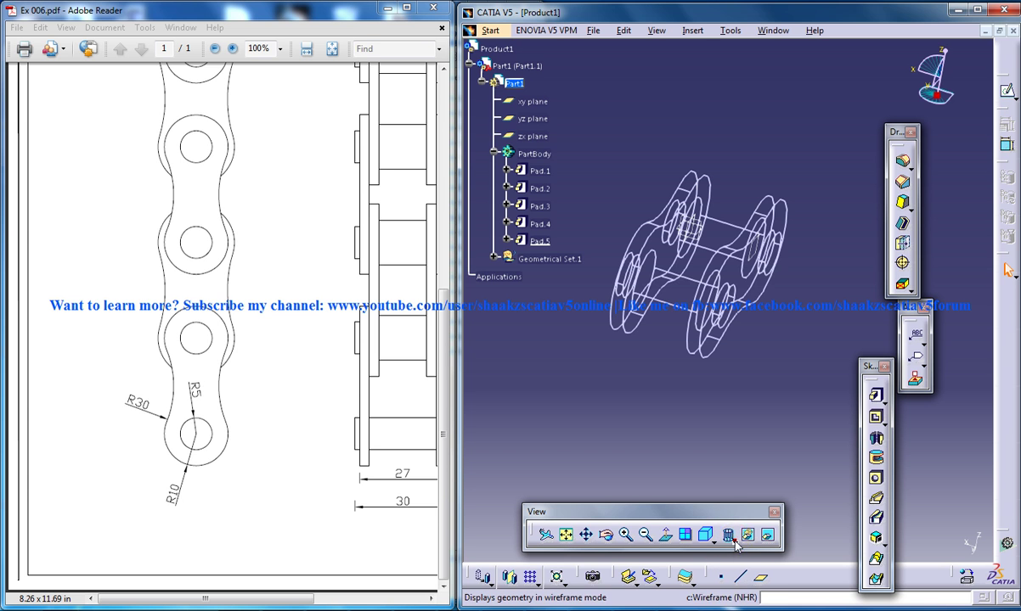
{"action": "left_click", "coordinate": [727, 538]}
{"action": "mouse_move", "coordinate": [797, 383]}
{"action": "middle_mouse_down"}
{"action": "mouse_move", "coordinate": [786, 355]}
{"action": "mouse_move", "coordinate": [749, 330]}
{"action": "mouse_move", "coordinate": [717, 337]}
{"action": "middle_mouse_up"}
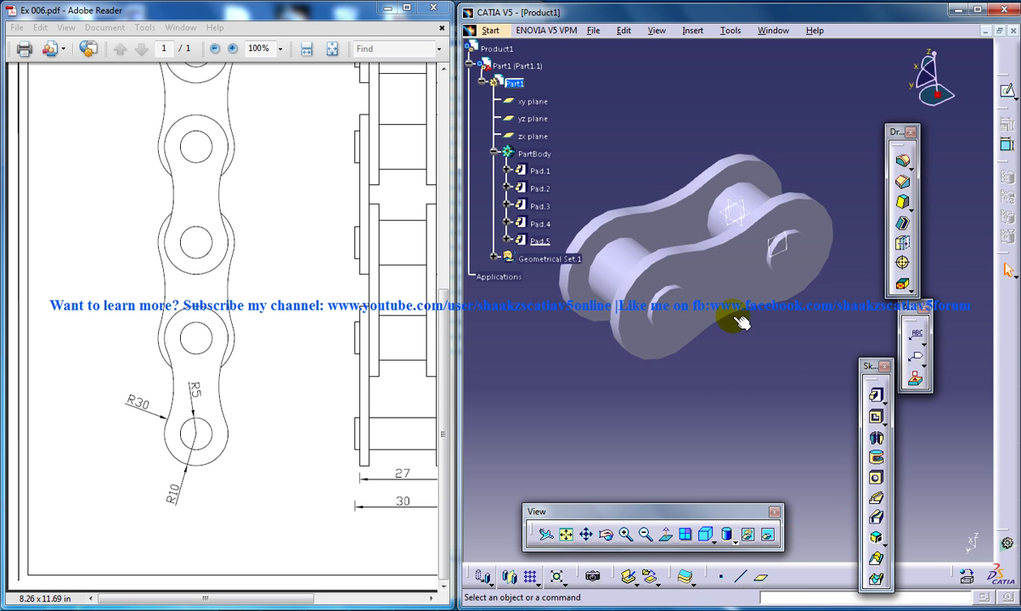